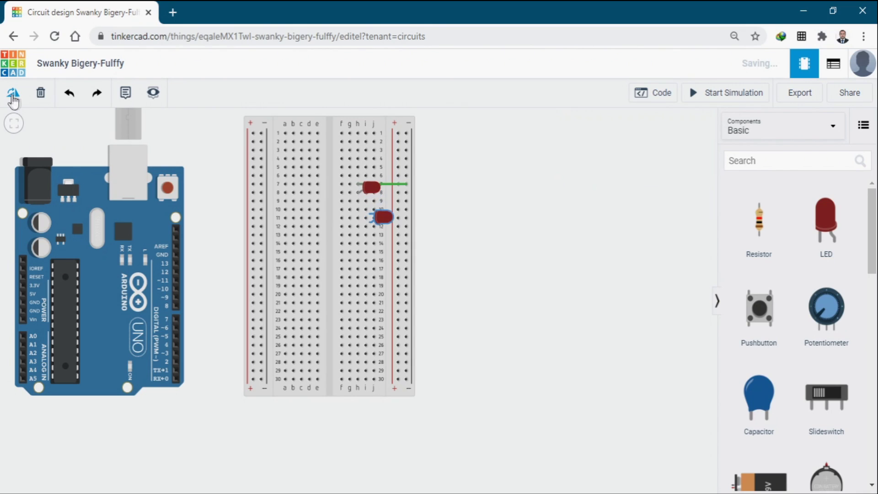
# - Move the breadboard clear and seat the second LED with its leads in column g at rows 10 and 11
pyautogui.moveTo(368, 211); pyautogui.dragTo(387, 222)
pyautogui.click(377, 216)
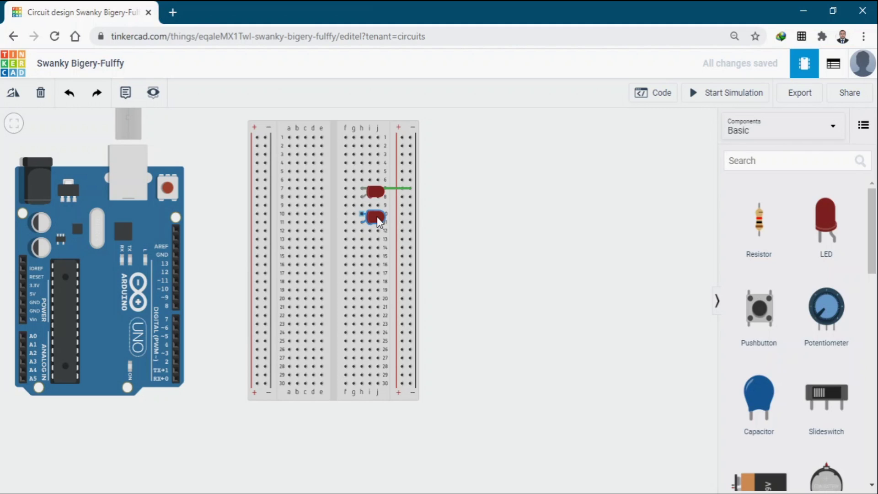
pyautogui.moveTo(378, 222); pyautogui.dragTo(369, 222)
# - Delete the green wire at row 7 and shift the first LED so its leads sit in column g at rows 7 and 8
pyautogui.click(381, 197)
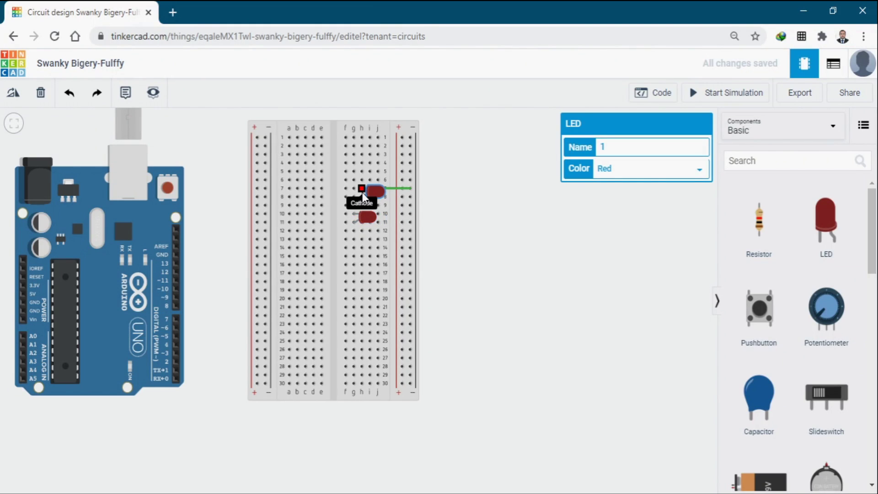
pyautogui.click(361, 192)
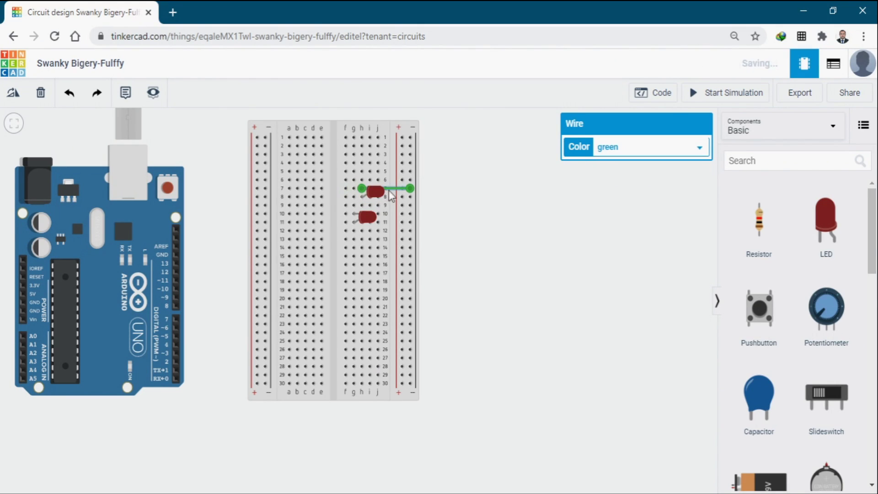
pyautogui.press('Delete')
pyautogui.moveTo(378, 196); pyautogui.dragTo(365, 195)
# - Add third and fourth LEDs turned sideways, with leads in column g at rows 13–14 and rows 16–17
pyautogui.moveTo(819, 221); pyautogui.dragTo(365, 238)
pyautogui.click(13, 93)
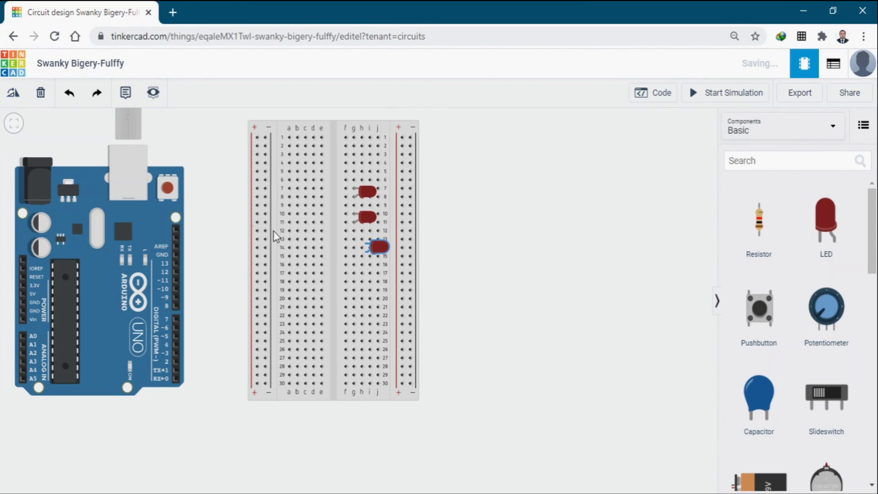
pyautogui.moveTo(368, 244); pyautogui.dragTo(361, 245)
pyautogui.moveTo(812, 228); pyautogui.dragTo(369, 263)
pyautogui.click(13, 92)
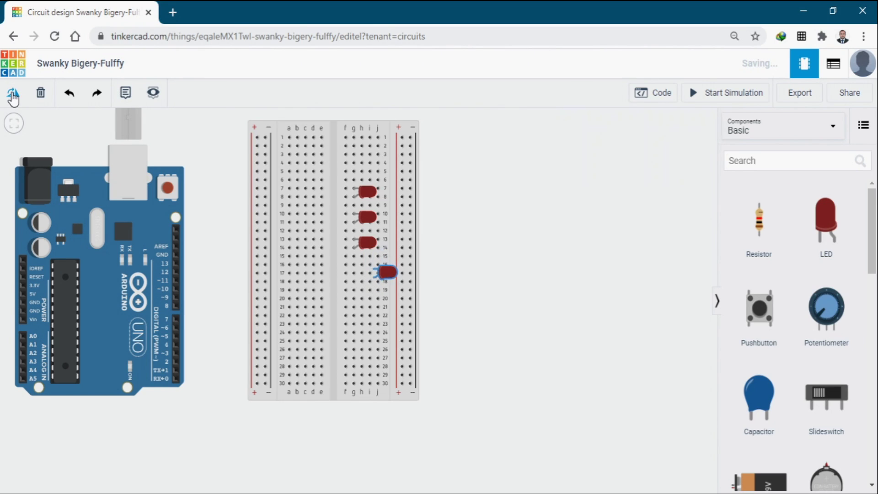
pyautogui.click(393, 279)
pyautogui.moveTo(393, 279); pyautogui.dragTo(373, 276)
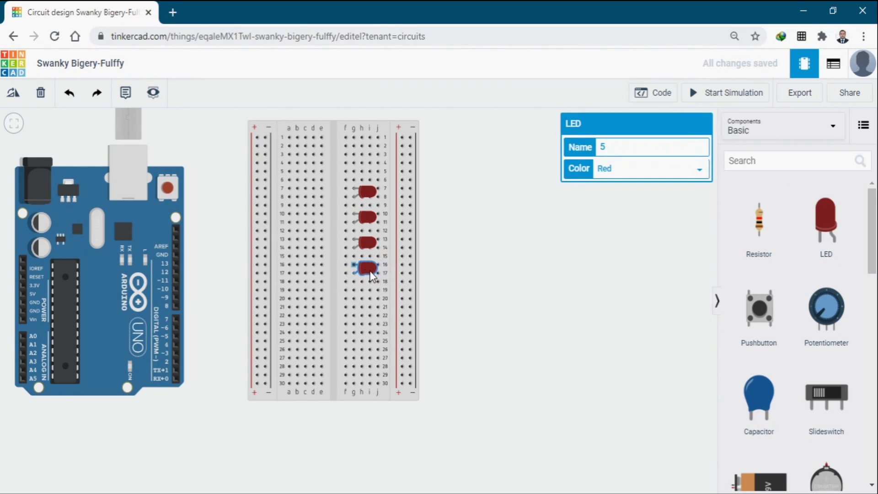
# - Add a fifth LED turned sideways, with its leads in column g at rows 19 and 20
pyautogui.moveTo(826, 219); pyautogui.dragTo(371, 298)
pyautogui.click(13, 93)
pyautogui.click(13, 96)
pyautogui.moveTo(380, 302); pyautogui.dragTo(369, 297)
# - Add sixth and seventh LEDs turned sideways, with leads in column g at rows 22–23 and rows 25–26
pyautogui.moveTo(827, 228); pyautogui.dragTo(365, 321)
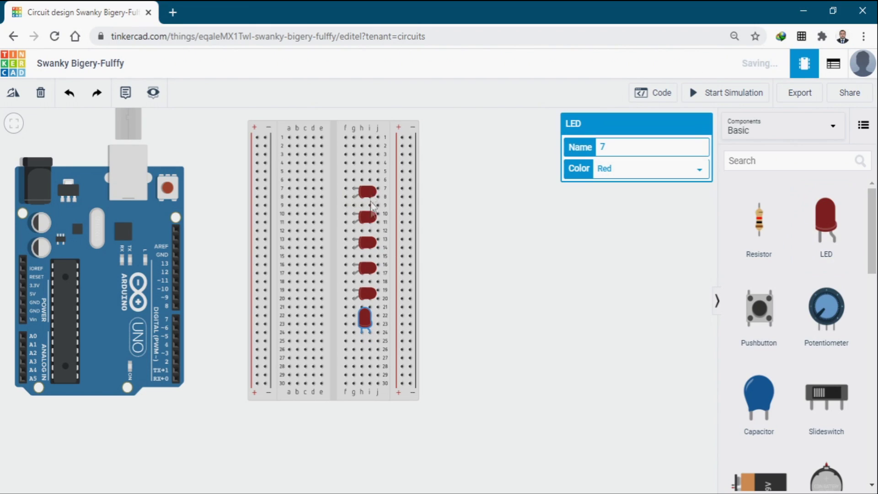
pyautogui.moveTo(826, 225); pyautogui.dragTo(515, 295)
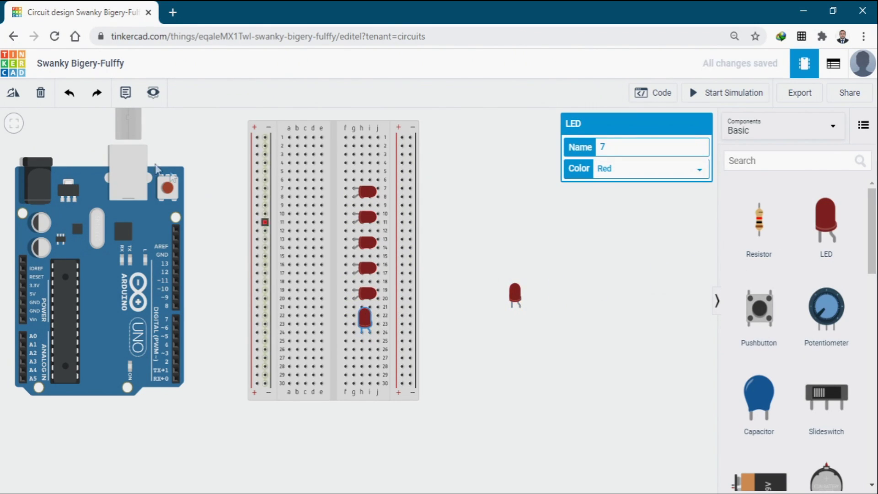
pyautogui.click(13, 93)
pyautogui.moveTo(365, 337); pyautogui.dragTo(353, 325)
pyautogui.click(512, 304)
pyautogui.moveTo(499, 309); pyautogui.dragTo(366, 341)
pyautogui.click(14, 94)
pyautogui.click(14, 94)
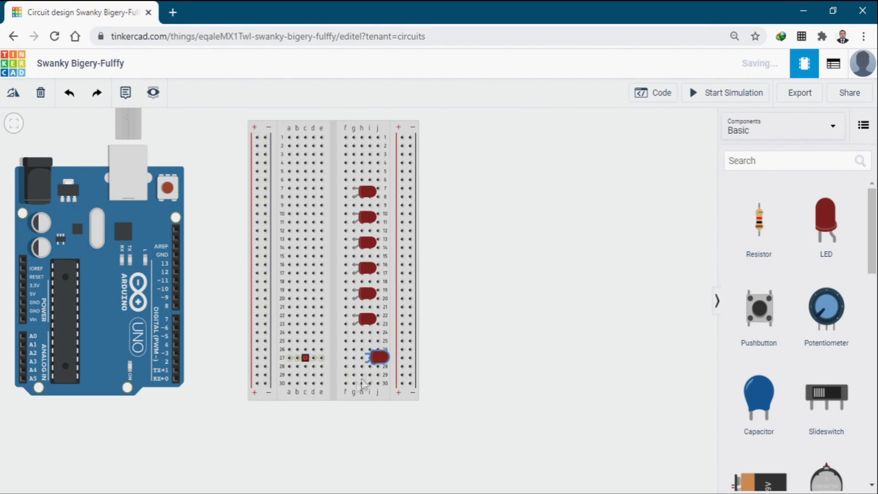
pyautogui.moveTo(379, 359); pyautogui.dragTo(370, 353)
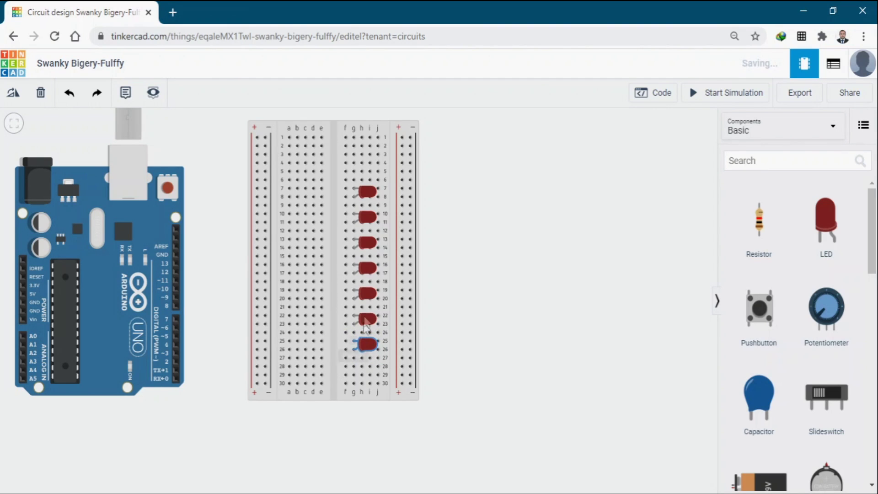
# - Add a 220 Ω resistor, turn it horizontal and place it across the breadboard's centre gap in row 7, beside the first LED
pyautogui.moveTo(768, 235); pyautogui.dragTo(582, 231)
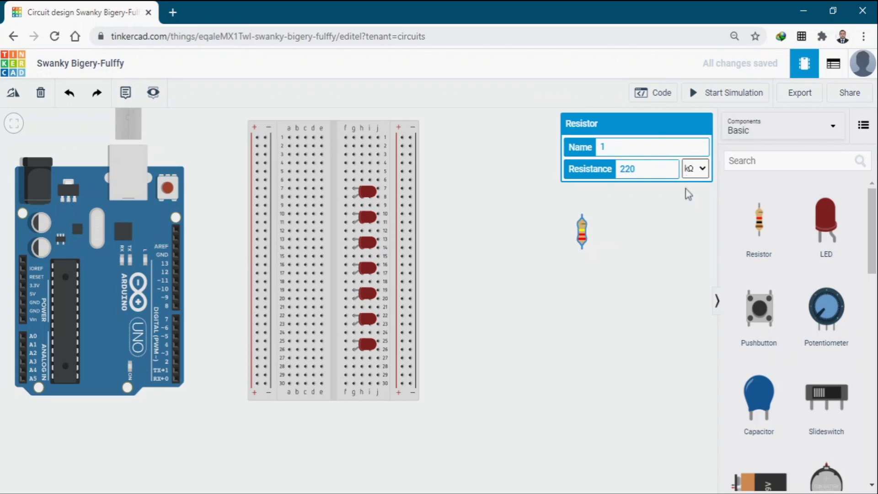
pyautogui.click(691, 232)
pyautogui.moveTo(583, 229); pyautogui.dragTo(568, 229)
pyautogui.click(14, 94)
pyautogui.moveTo(564, 236); pyautogui.dragTo(326, 195)
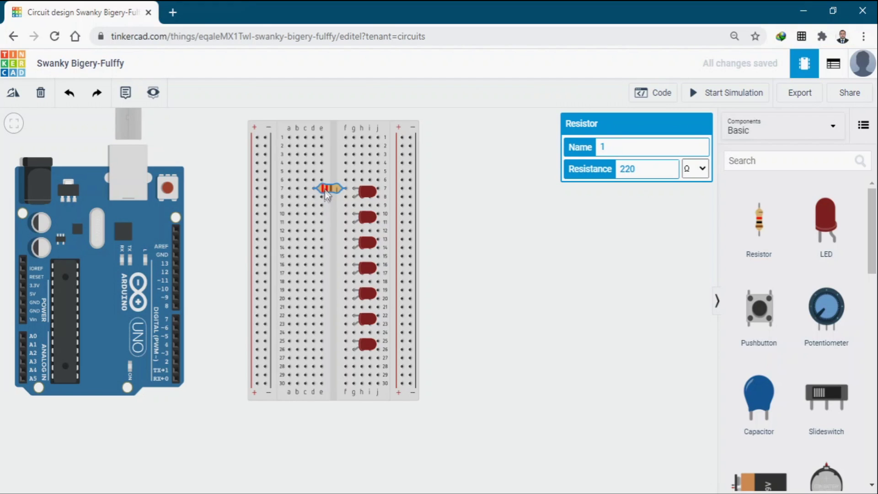
# - Move the Arduino Uno closer to the breadboard and place a rotated pushbutton around rows 27 to 29, below the resistor
pyautogui.moveTo(87, 267); pyautogui.dragTo(115, 232)
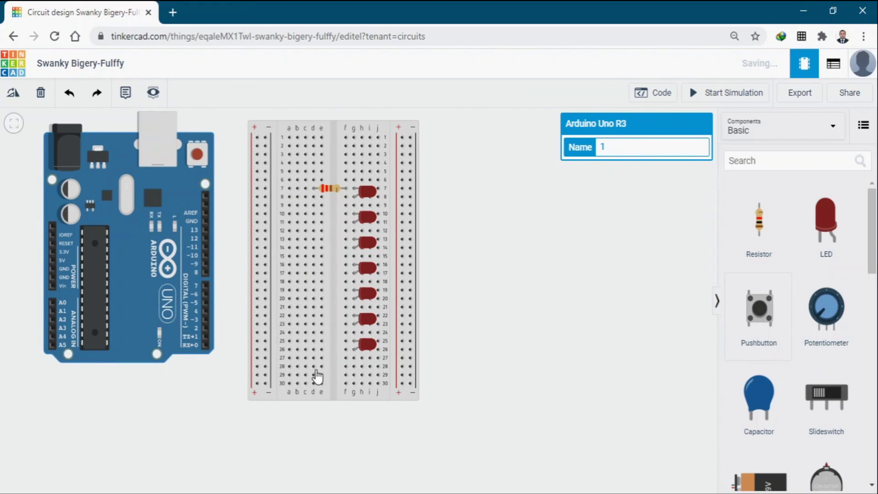
pyautogui.click(316, 372)
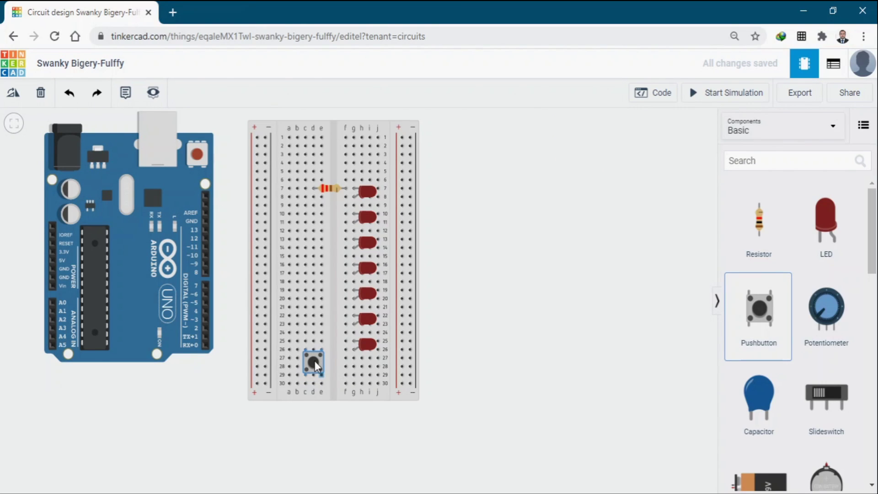
pyautogui.click(306, 358)
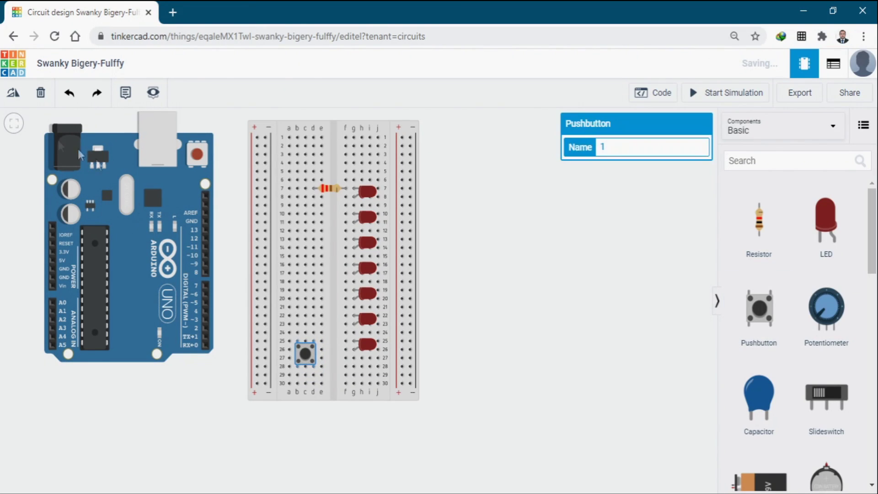
pyautogui.click(16, 104)
pyautogui.click(16, 103)
pyautogui.click(16, 104)
pyautogui.moveTo(306, 346); pyautogui.dragTo(309, 365)
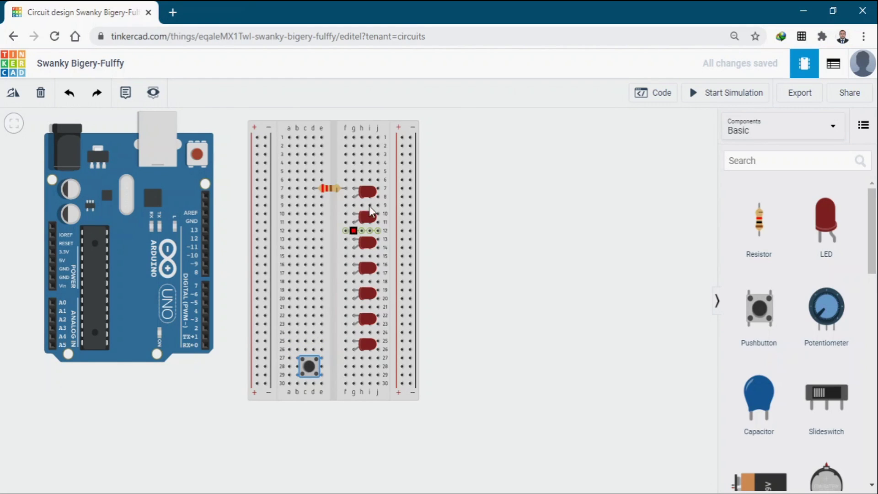
# - Wire the Arduino's GND pin to the nearest negative rail at row 30, routing the wire around the outside of the board
pyautogui.click(52, 269)
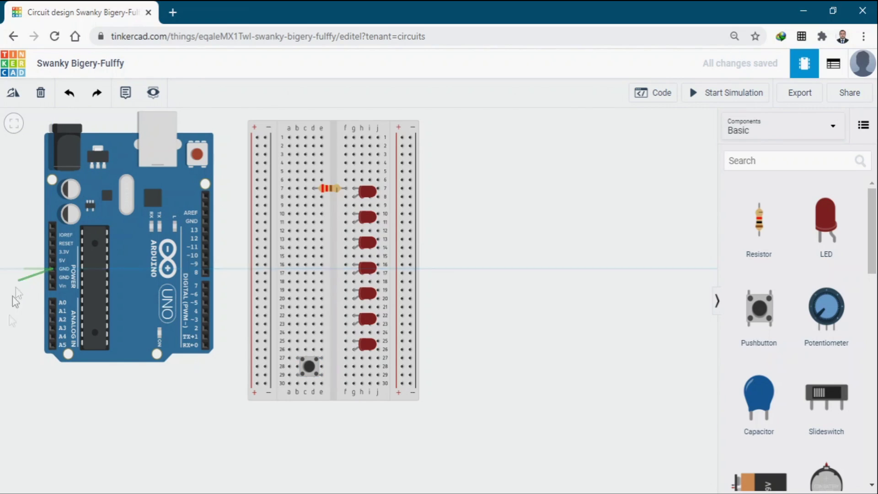
pyautogui.click(266, 383)
pyautogui.moveTo(229, 363); pyautogui.dragTo(38, 388)
pyautogui.moveTo(48, 309); pyautogui.dragTo(23, 269)
# - Run a red wire from the Arduino's 5V pin to the nearest positive rail at row 29, and color the ground wire black
pyautogui.click(51, 262)
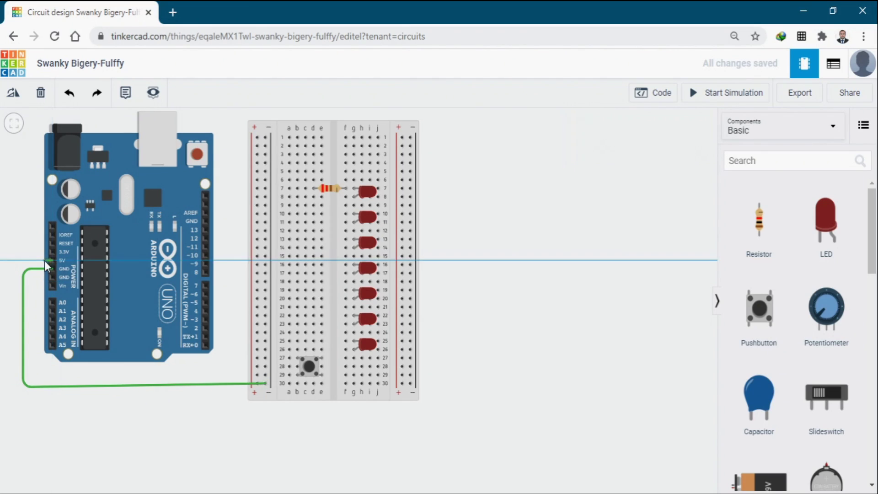
pyautogui.click(257, 374)
pyautogui.moveTo(235, 363); pyautogui.dragTo(37, 374)
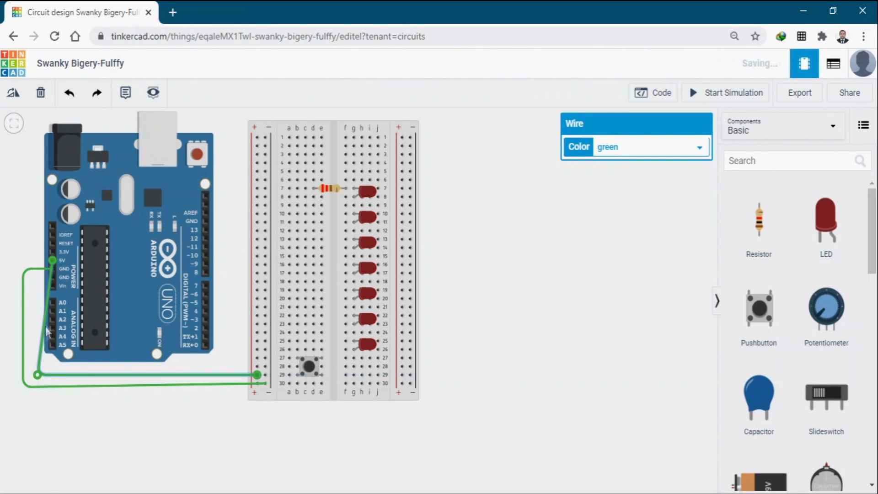
pyautogui.moveTo(37, 305); pyautogui.dragTo(37, 260)
pyautogui.press('2')
pyautogui.click(169, 385)
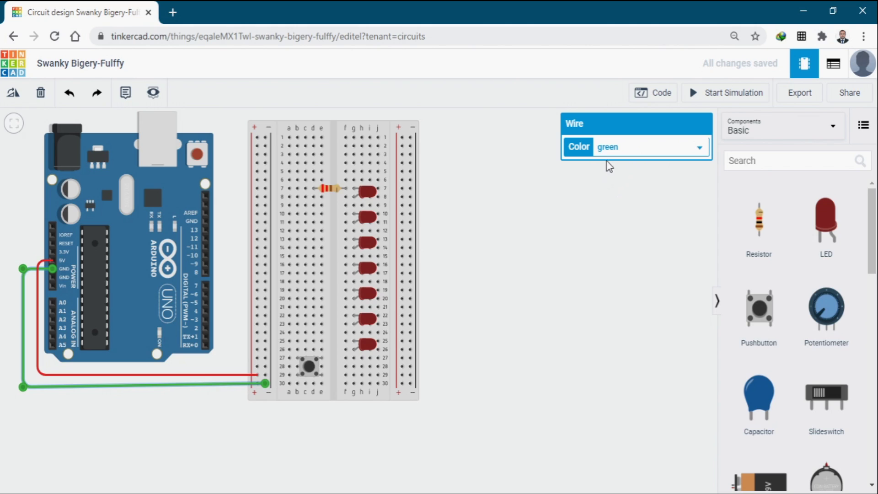
pyautogui.press('0')
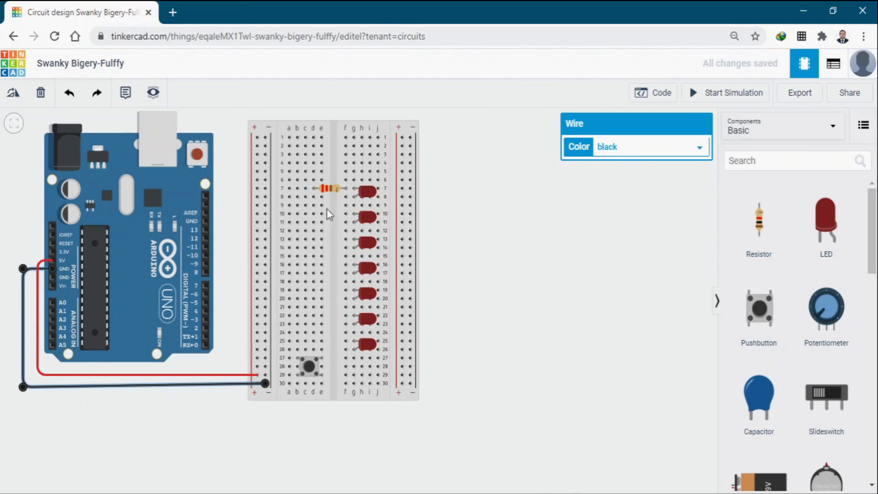
# - Add a second 220 Ω resistor, turn it horizontal and place it across the centre gap in row 10
pyautogui.moveTo(763, 227); pyautogui.dragTo(323, 226)
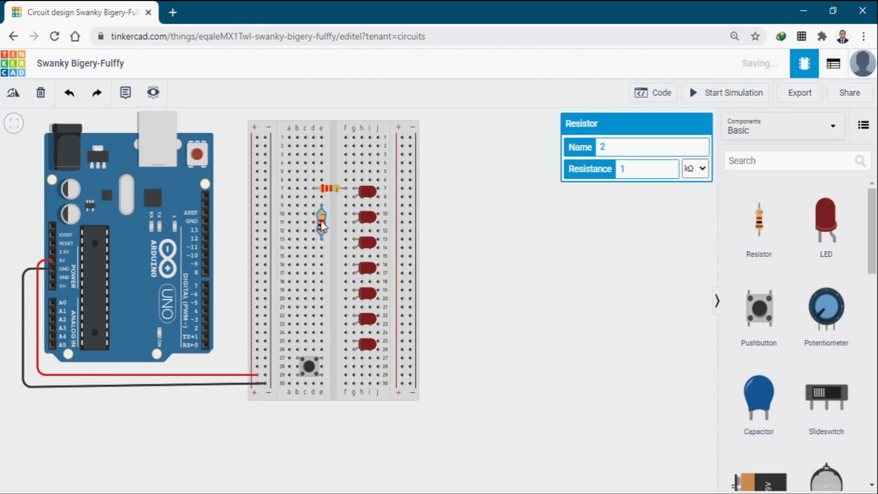
pyautogui.moveTo(629, 164); pyautogui.dragTo(613, 178)
pyautogui.write('220')
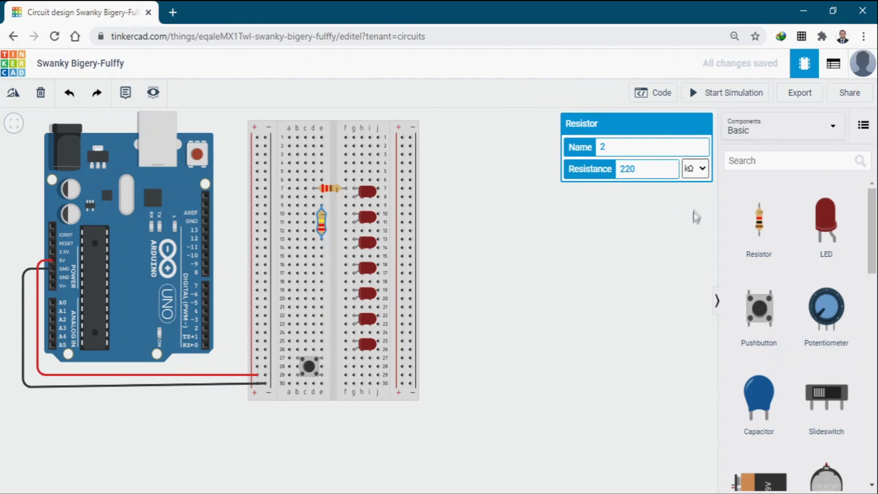
pyautogui.click(677, 228)
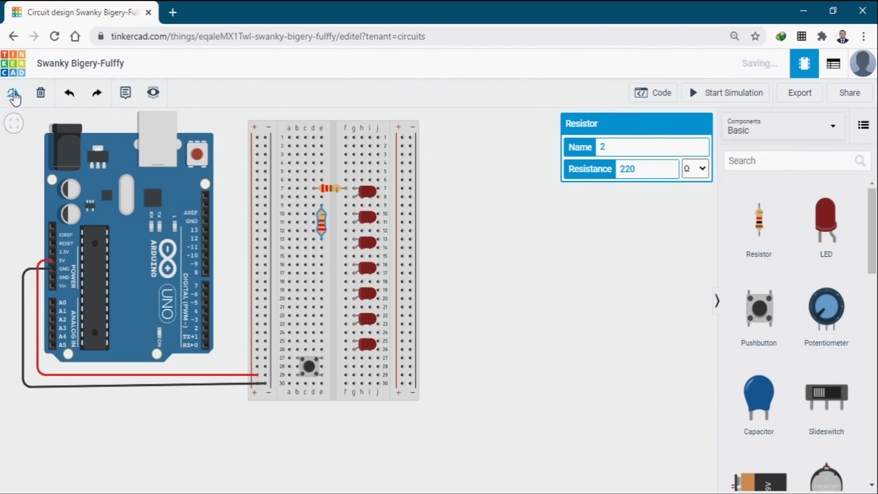
pyautogui.click(14, 96)
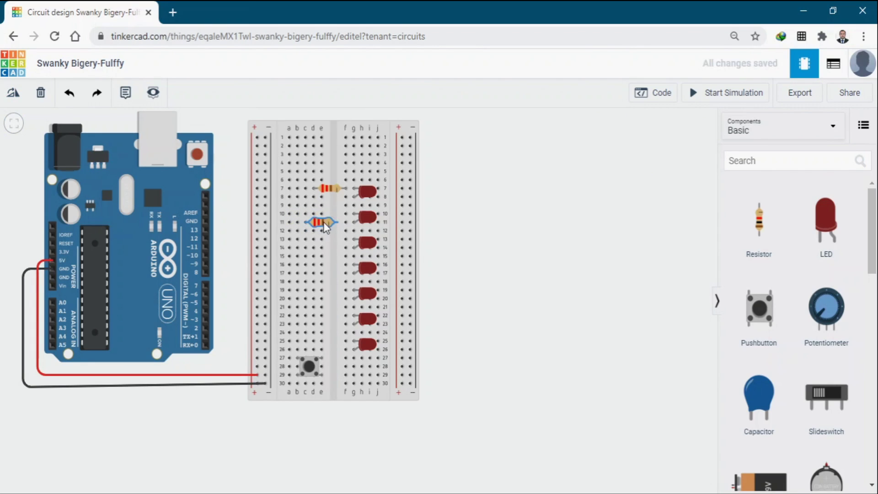
pyautogui.moveTo(323, 225); pyautogui.dragTo(332, 217)
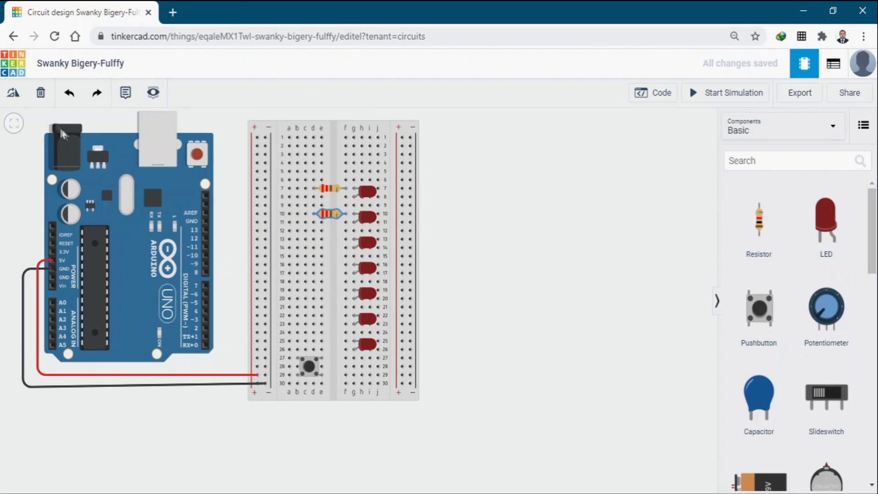
pyautogui.click(9, 97)
pyautogui.click(9, 97)
pyautogui.click(9, 97)
pyautogui.click(9, 97)
pyautogui.click(9, 97)
pyautogui.click(9, 96)
pyautogui.click(9, 96)
pyautogui.click(9, 96)
pyautogui.click(68, 98)
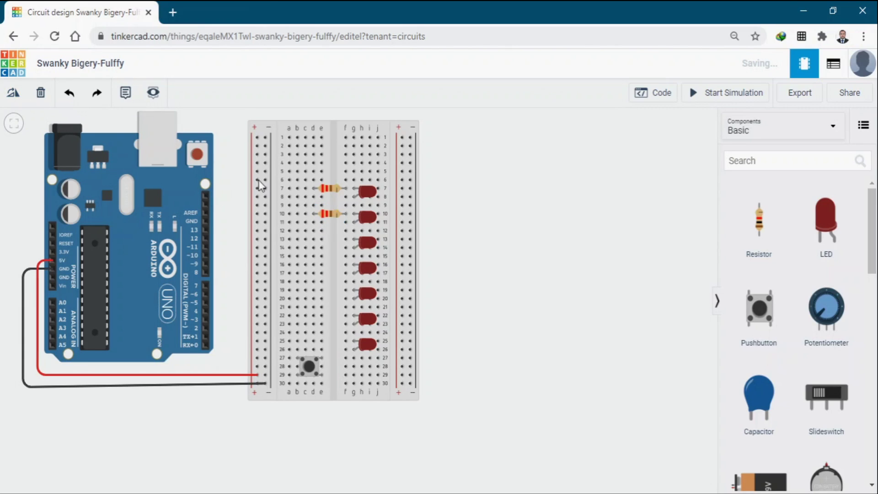
# - Add a third 220 Ω resistor, turn it horizontal and place it across the centre gap in row 13
pyautogui.moveTo(759, 224); pyautogui.dragTo(337, 250)
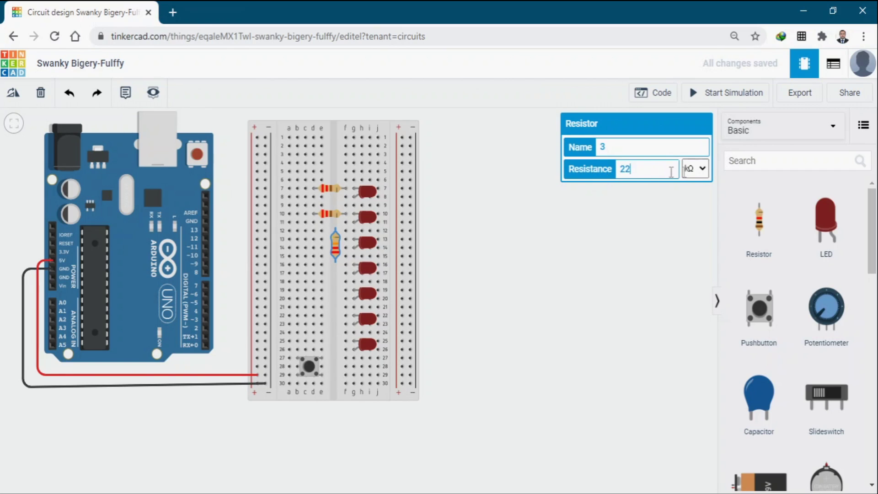
pyautogui.click(695, 168)
pyautogui.click(692, 179)
pyautogui.click(14, 95)
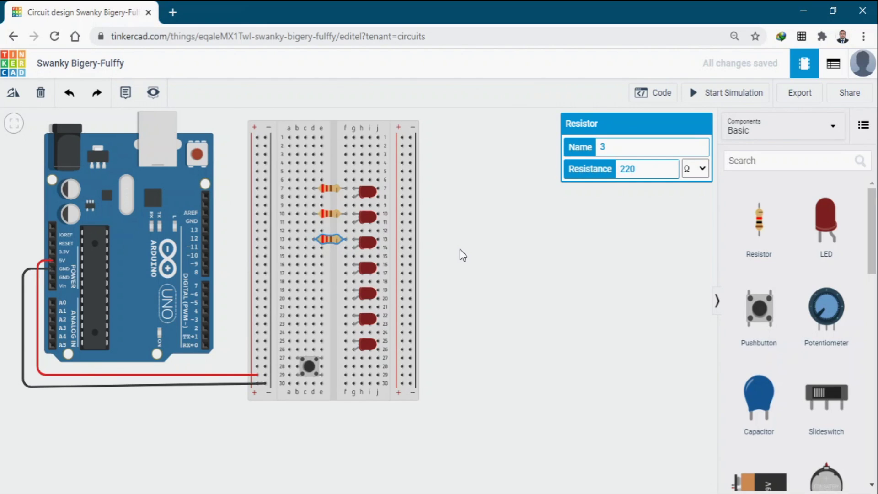
# - Add a fourth 220 Ω resistor, turn it horizontal and place it across the centre gap in row 16
pyautogui.moveTo(732, 231); pyautogui.dragTo(338, 280)
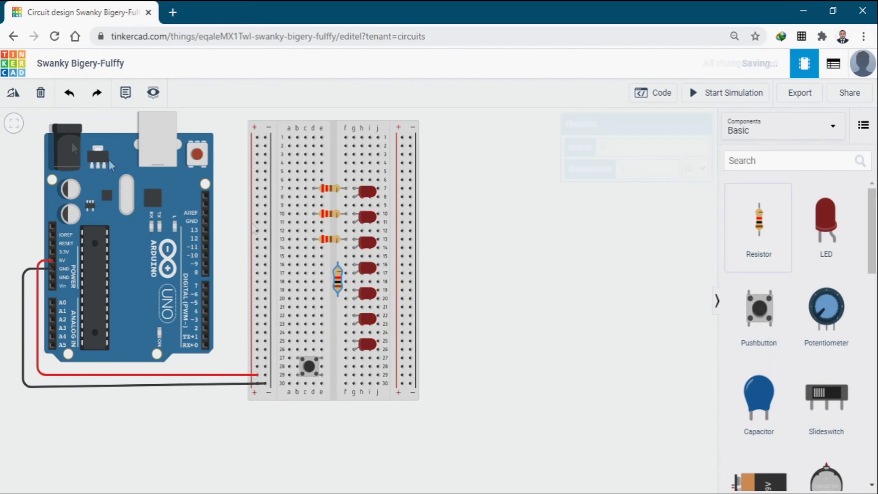
pyautogui.write('220')
pyautogui.click(686, 172)
pyautogui.click(685, 227)
pyautogui.click(17, 96)
pyautogui.click(17, 96)
pyautogui.click(17, 96)
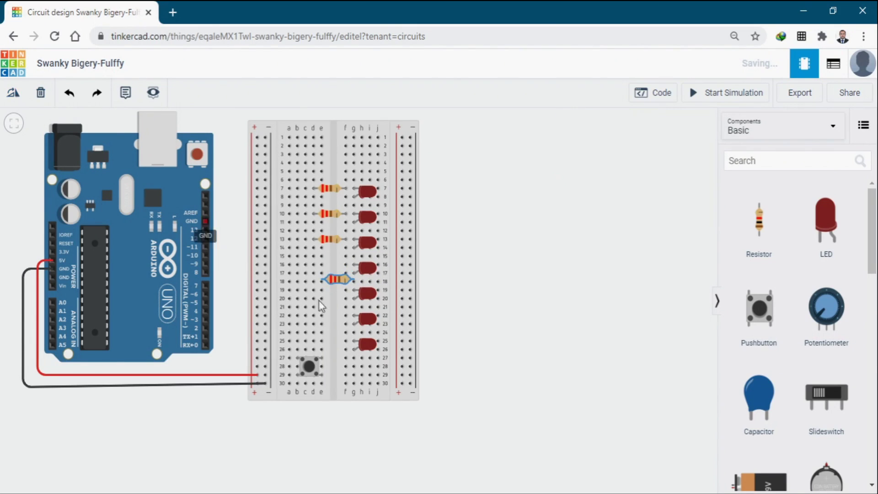
pyautogui.moveTo(336, 279); pyautogui.dragTo(329, 264)
# - Add a fifth 220 Ω resistor, turn it horizontal and place it across the centre gap in row 19
pyautogui.moveTo(764, 228); pyautogui.dragTo(342, 291)
pyautogui.write('220')
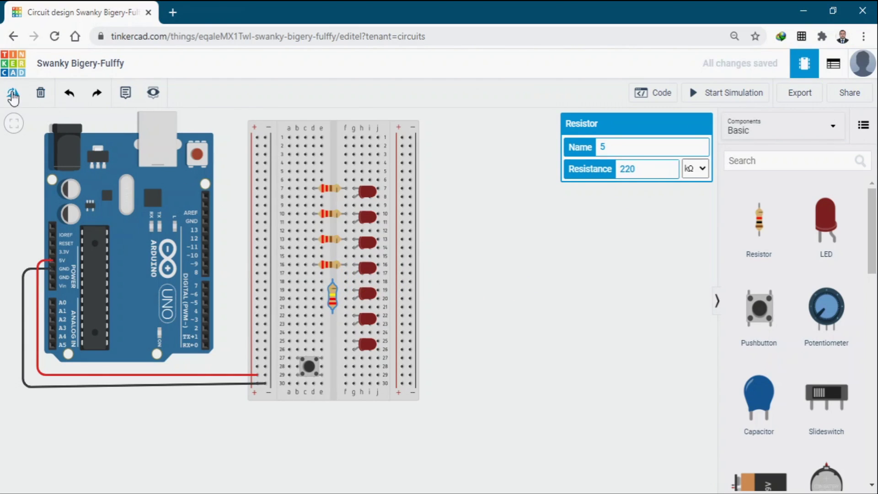
pyautogui.click(14, 93)
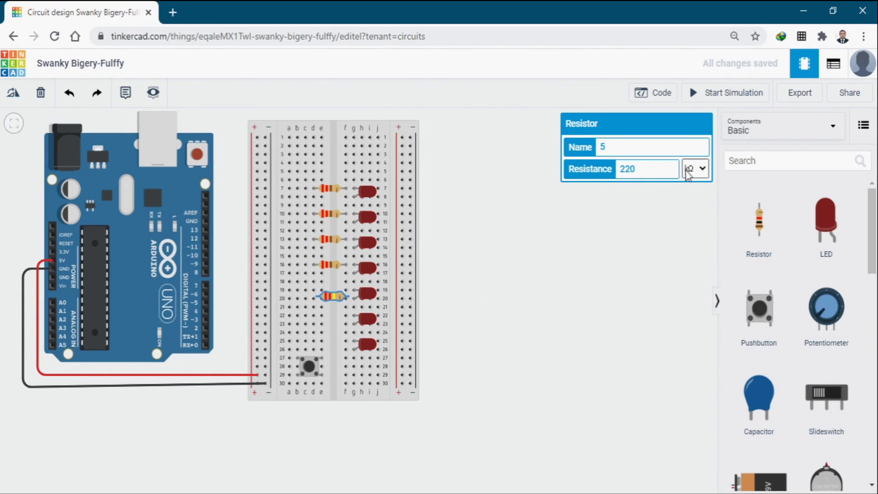
pyautogui.click(690, 233)
pyautogui.moveTo(328, 297); pyautogui.dragTo(328, 290)
# - Add a sixth 220 Ω resistor, turn it horizontal and place it across the centre gap in row 22
pyautogui.moveTo(777, 242); pyautogui.dragTo(332, 323)
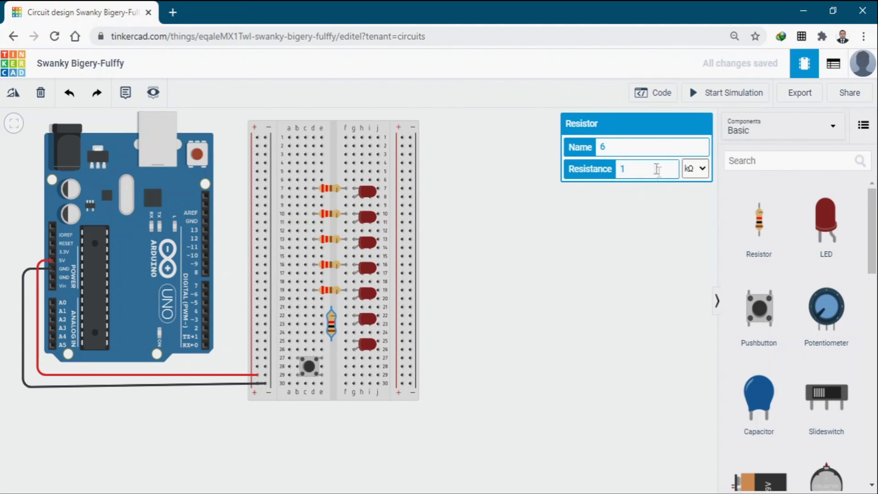
pyautogui.press('Up')
pyautogui.click(12, 93)
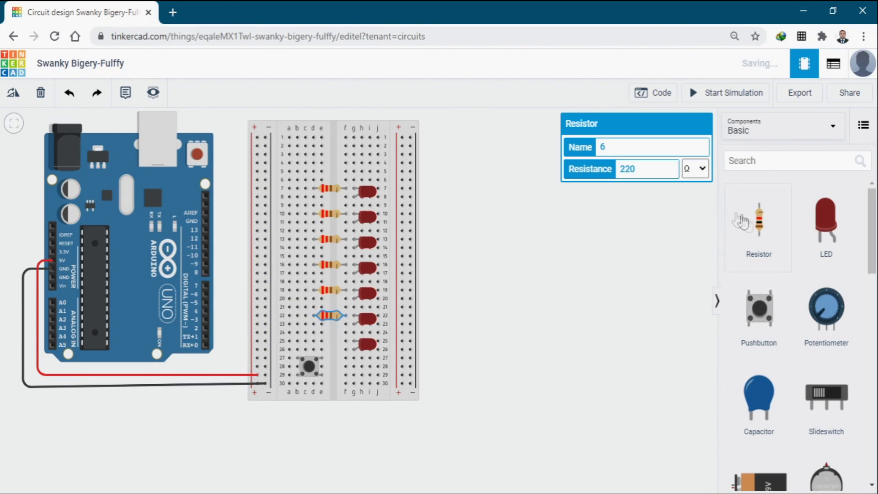
# - Add a seventh resistor, turn it horizontal and place it across the centre gap in row 25
pyautogui.moveTo(758, 224); pyautogui.dragTo(349, 356)
pyautogui.click(13, 93)
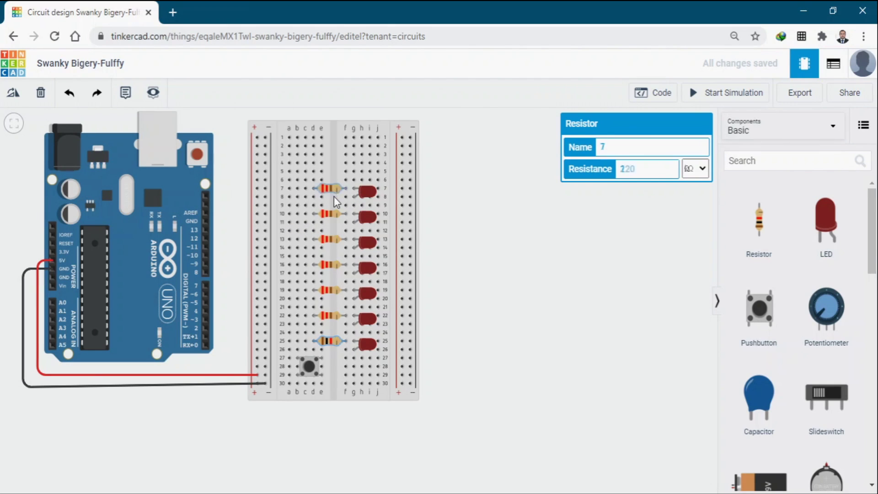
# - Move the resistors down one row each to rows 8, 11, 14, 17, 23 and 26, and shift the breadboard up slightly
pyautogui.moveTo(333, 197); pyautogui.dragTo(331, 208)
pyautogui.moveTo(331, 266); pyautogui.dragTo(331, 270)
pyautogui.click(334, 297)
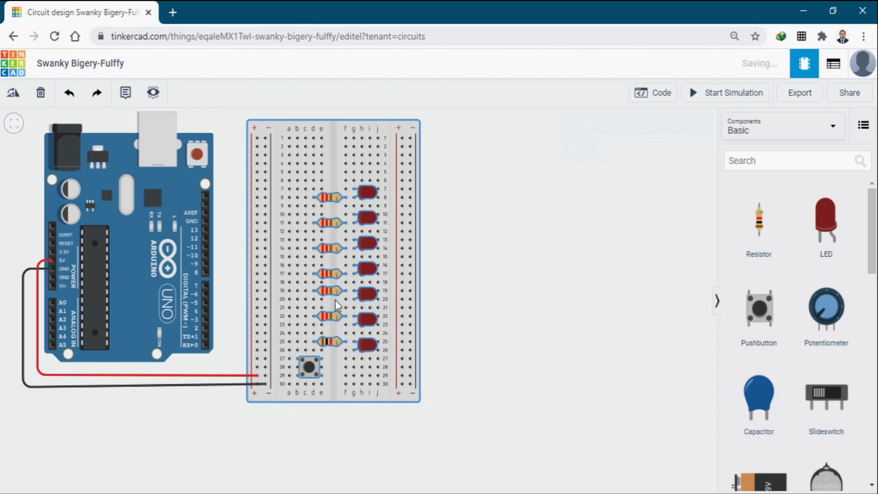
pyautogui.hotkey('ctrl', 'z')
pyautogui.moveTo(334, 161); pyautogui.dragTo(325, 131)
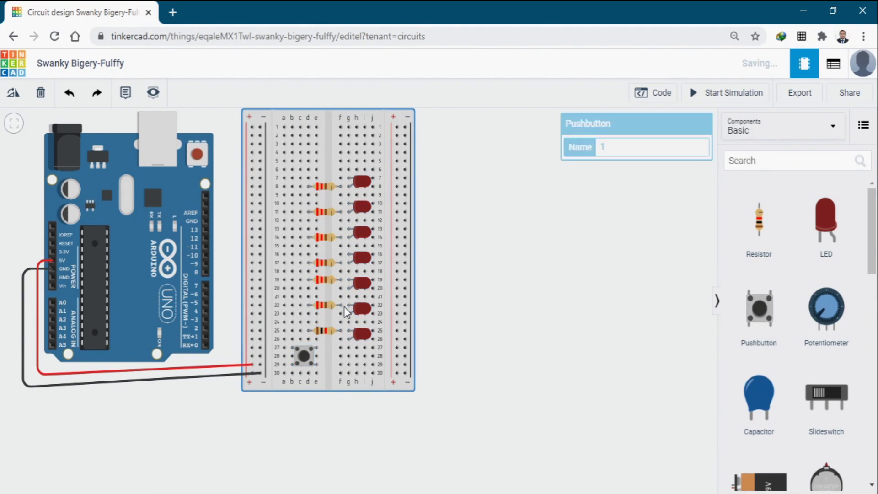
pyautogui.moveTo(333, 307); pyautogui.dragTo(329, 338)
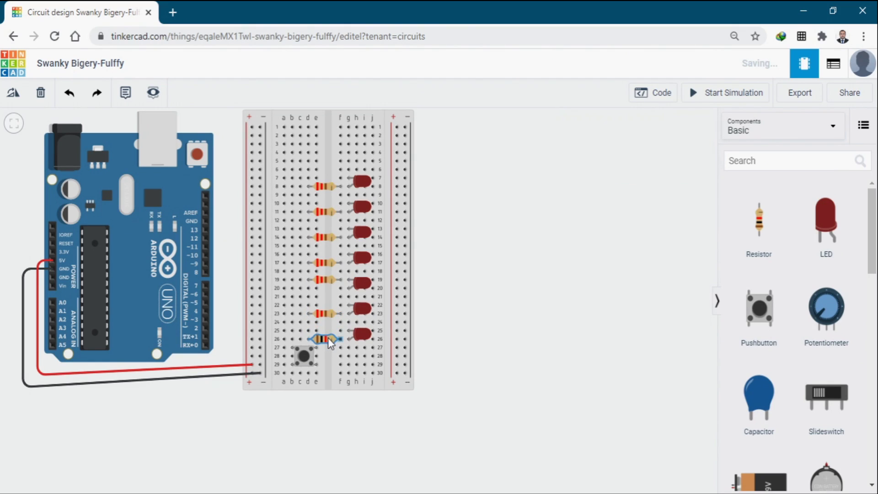
# - Wire holes f7 and f10 straight across to the negative rail beside column a and colour both wires black
pyautogui.click(340, 177)
pyautogui.click(259, 178)
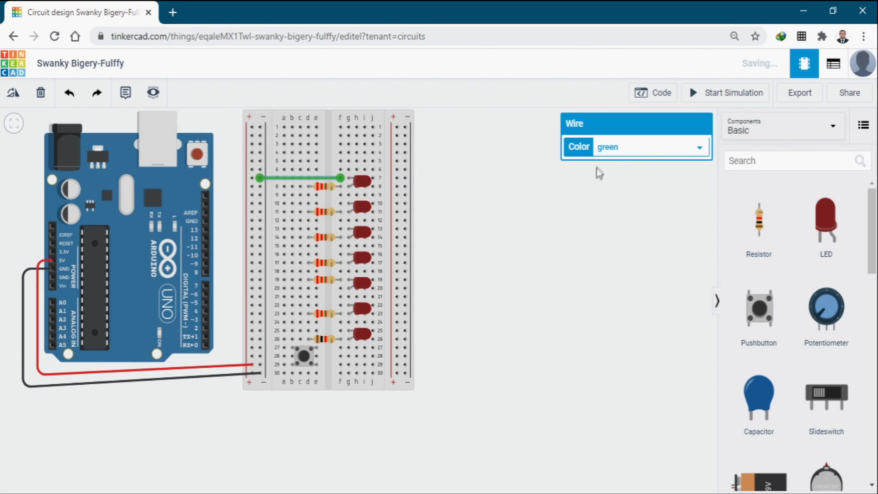
pyautogui.click(605, 162)
pyautogui.click(341, 203)
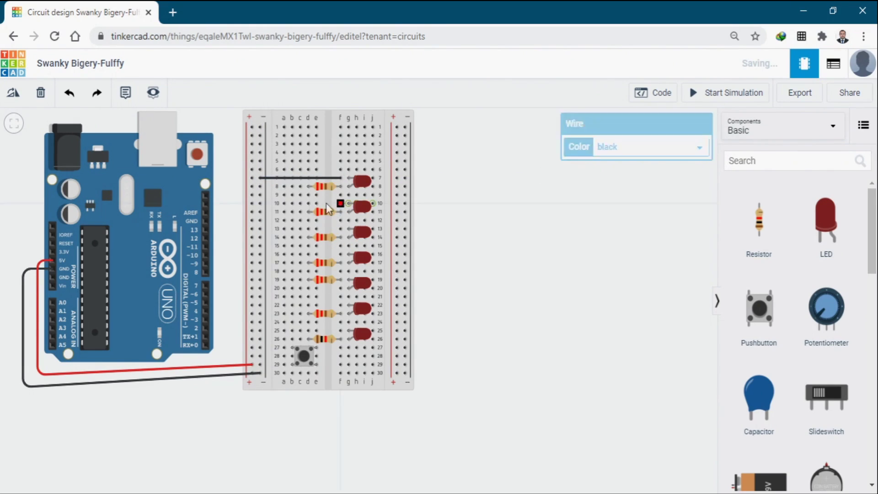
pyautogui.click(260, 204)
pyautogui.press('1')
# - Wire holes f13, f16, f19, f22 and f25 straight across to the negative rail beside column a
pyautogui.click(341, 254)
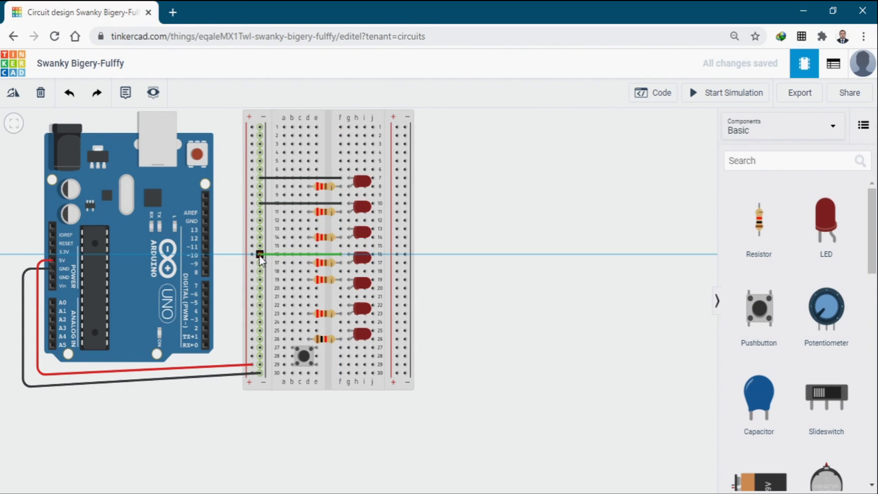
pyautogui.click(260, 254)
pyautogui.click(341, 229)
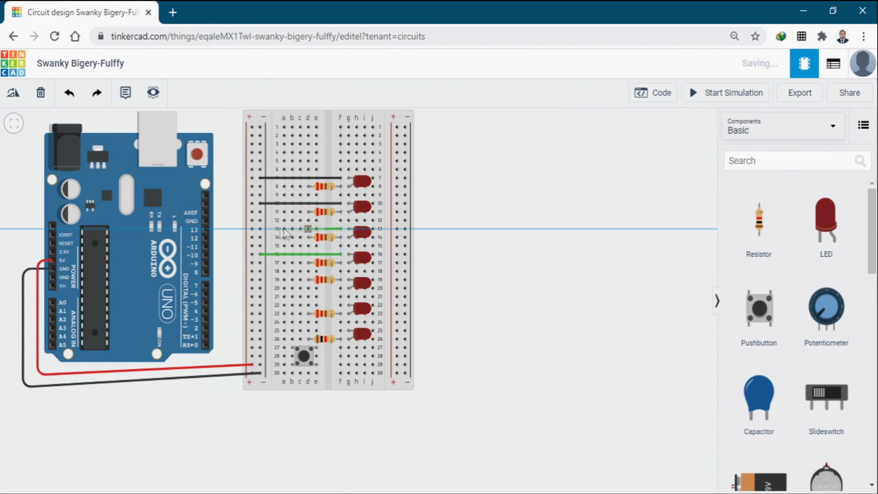
pyautogui.click(259, 229)
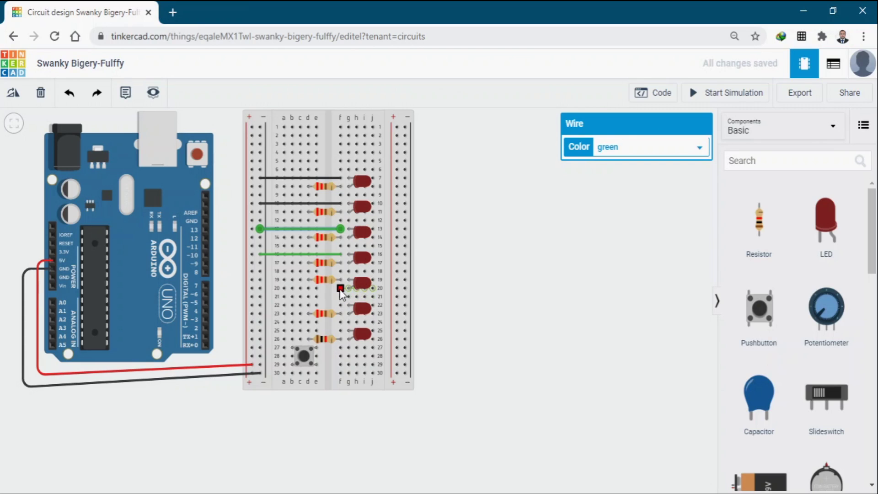
pyautogui.click(341, 280)
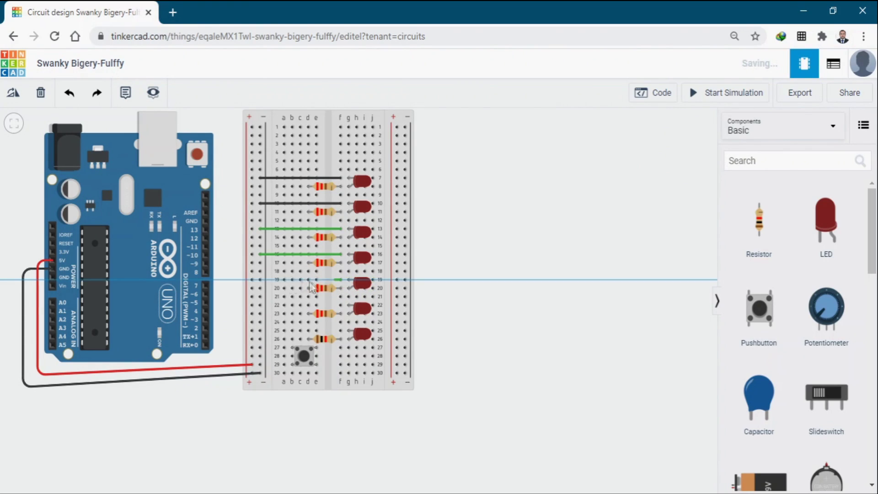
pyautogui.click(260, 280)
pyautogui.click(341, 305)
pyautogui.click(260, 306)
pyautogui.click(341, 330)
pyautogui.click(260, 330)
# - Change the ground wires in rows 25, 22, 19 and 16 to black
pyautogui.click(620, 151)
pyautogui.click(622, 167)
pyautogui.click(312, 305)
pyautogui.click(620, 151)
pyautogui.click(622, 167)
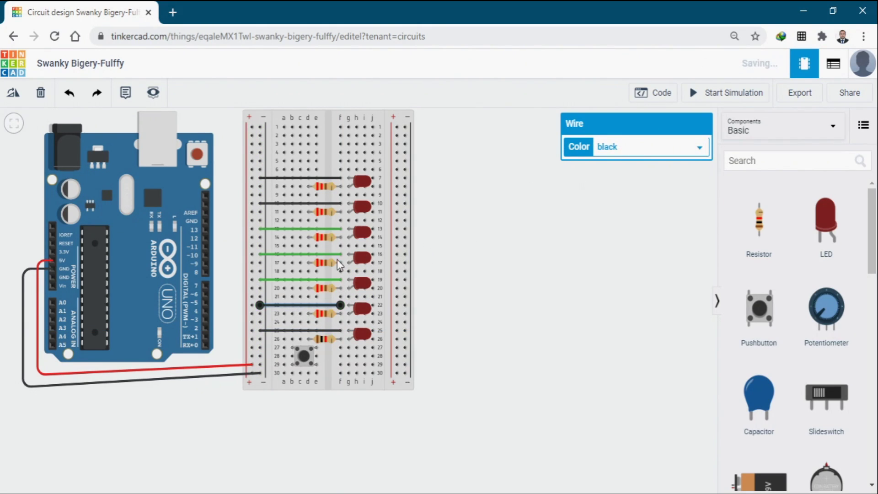
pyautogui.click(305, 280)
pyautogui.click(617, 172)
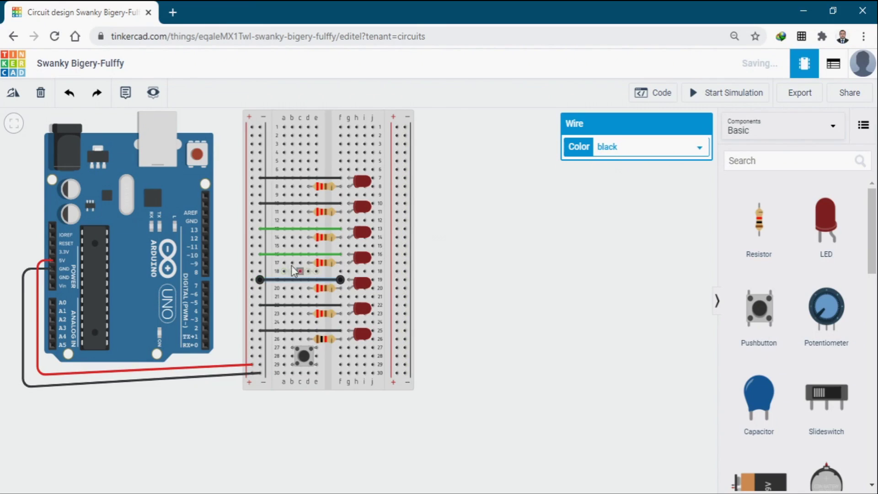
pyautogui.click(293, 254)
pyautogui.click(644, 171)
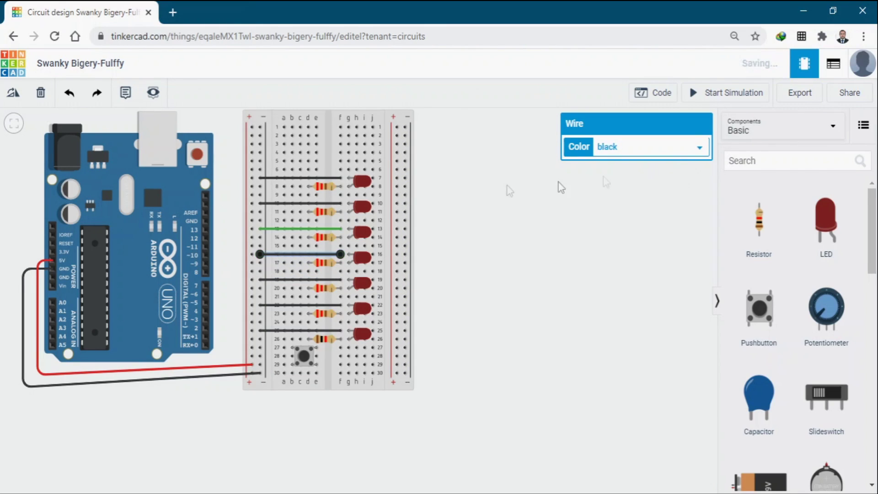
# - Change the ground wire in row 13 to black
pyautogui.click(300, 228)
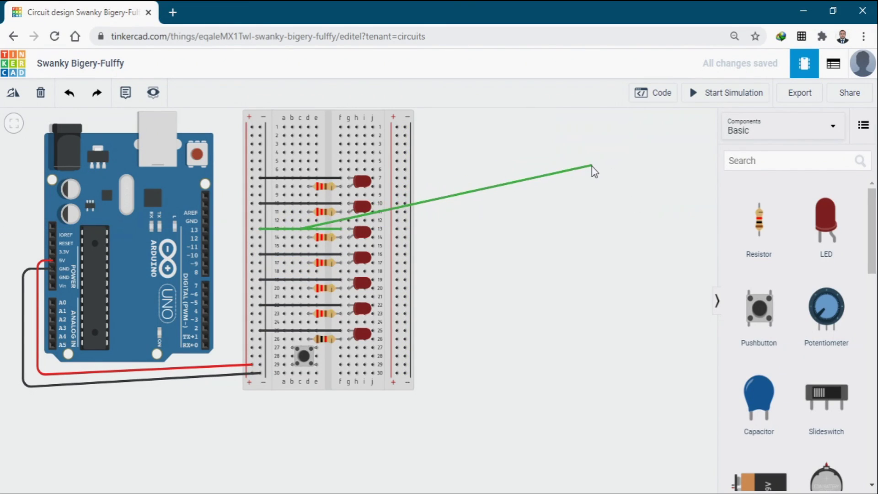
pyautogui.click(338, 229)
pyautogui.click(320, 228)
pyautogui.click(624, 161)
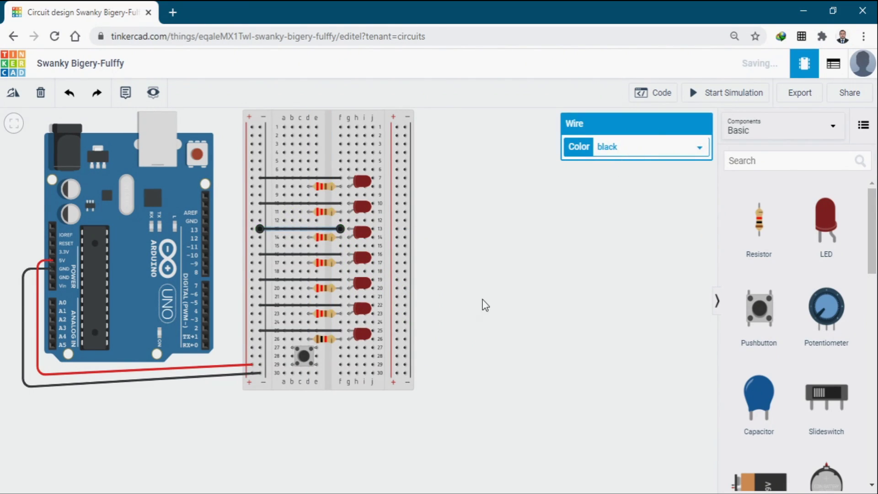
pyautogui.click(482, 300)
# - Wire the pushbutton's row 29 terminal to the positive rail and colour the wire red
pyautogui.click(292, 365)
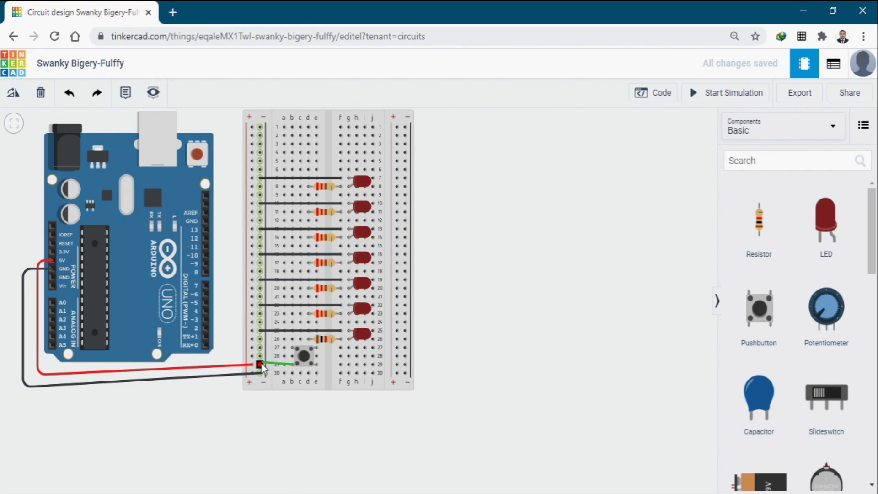
pyautogui.click(252, 356)
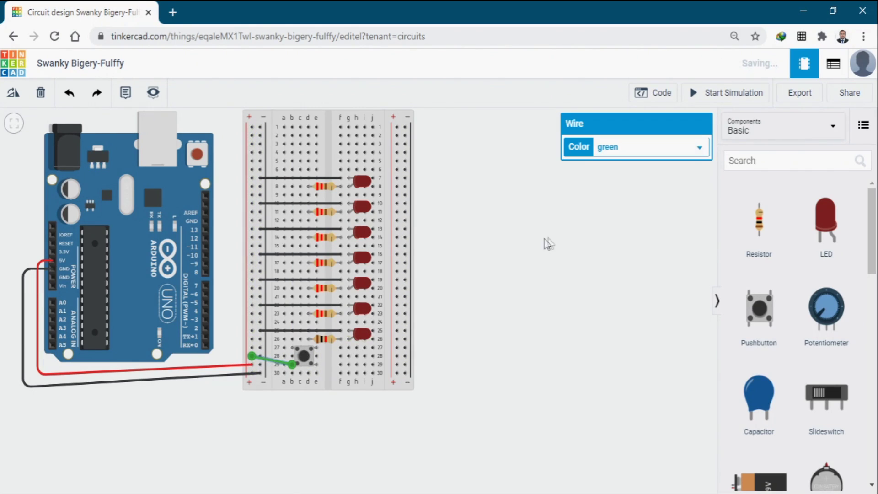
pyautogui.press('2')
# - Add a 10 kΩ resistor, turn it horizontal and place it between the negative rail and the pushbutton's row 27 terminal
pyautogui.click(759, 226)
pyautogui.click(645, 212)
pyautogui.moveTo(514, 287); pyautogui.dragTo(462, 351)
pyautogui.click(14, 94)
pyautogui.click(14, 94)
pyautogui.click(14, 94)
pyautogui.moveTo(447, 351); pyautogui.dragTo(285, 355)
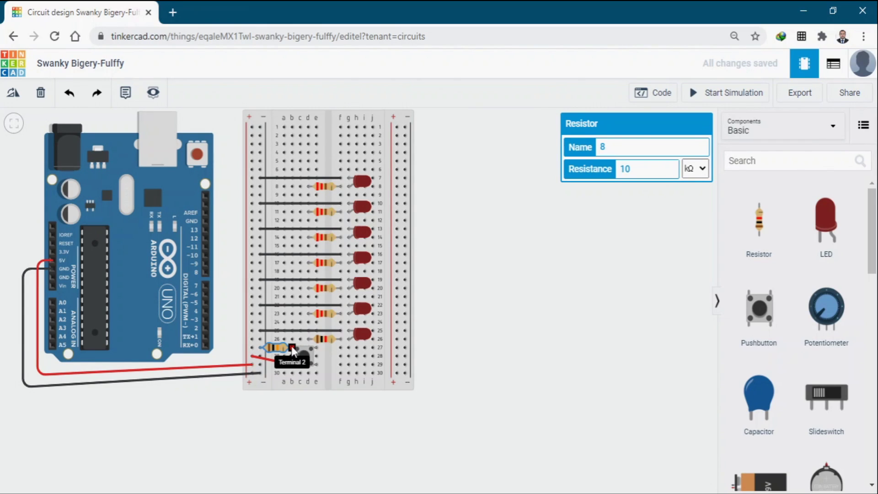
# - Wire the junction of the 10 kΩ resistor and pushbutton in row 27 to Arduino digital pin 6
pyautogui.click(292, 349)
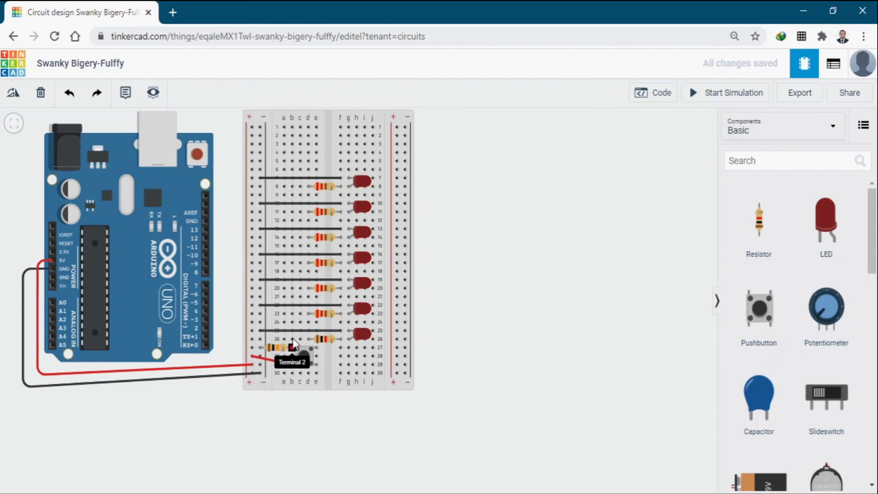
pyautogui.click(268, 309)
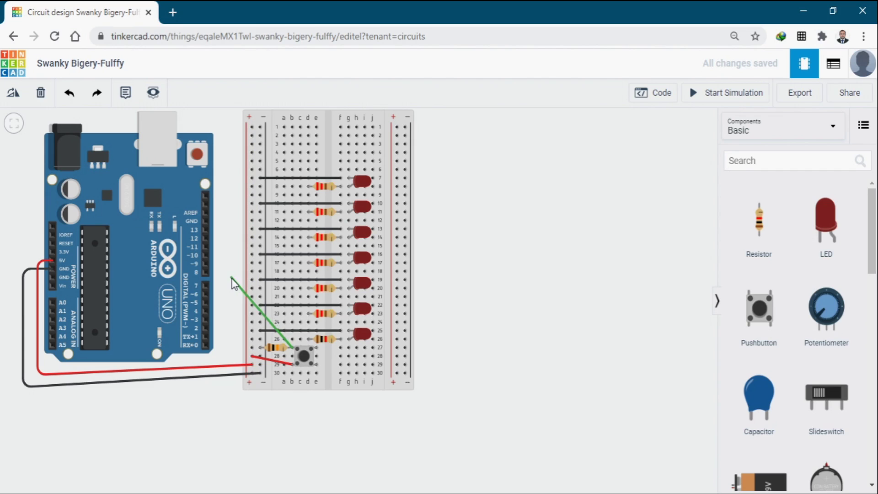
pyautogui.click(206, 294)
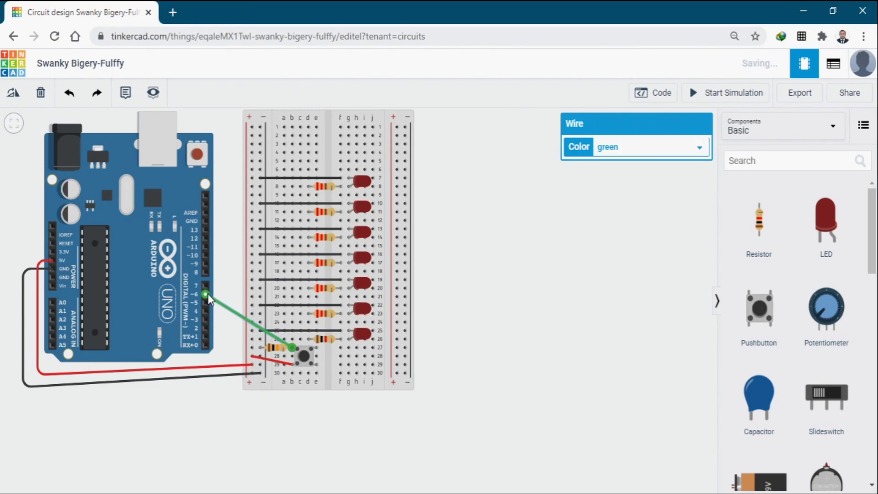
# - Reroute the pin 6 wire with right-angle bends beneath the breadboard and colour it yellow
pyautogui.moveTo(232, 310); pyautogui.dragTo(294, 427)
pyautogui.click(235, 309)
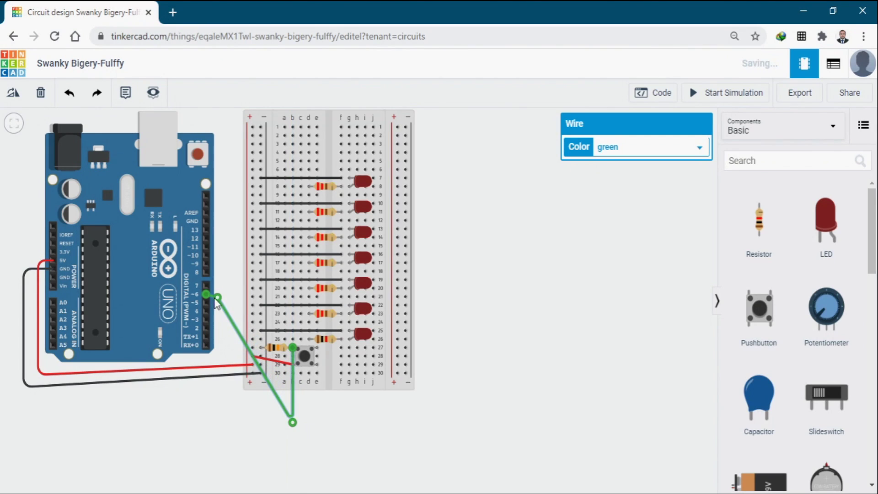
pyautogui.moveTo(218, 299); pyautogui.dragTo(207, 420)
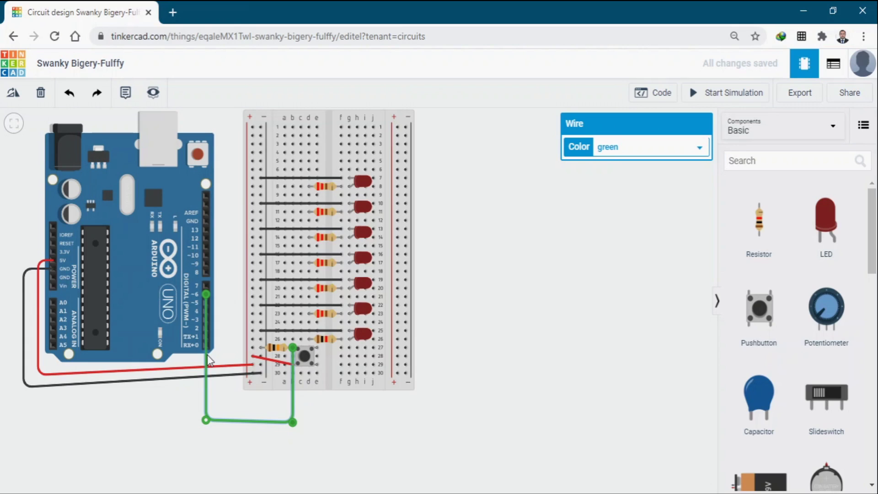
pyautogui.moveTo(206, 357); pyautogui.dragTo(190, 296)
pyautogui.moveTo(206, 420); pyautogui.dragTo(238, 402)
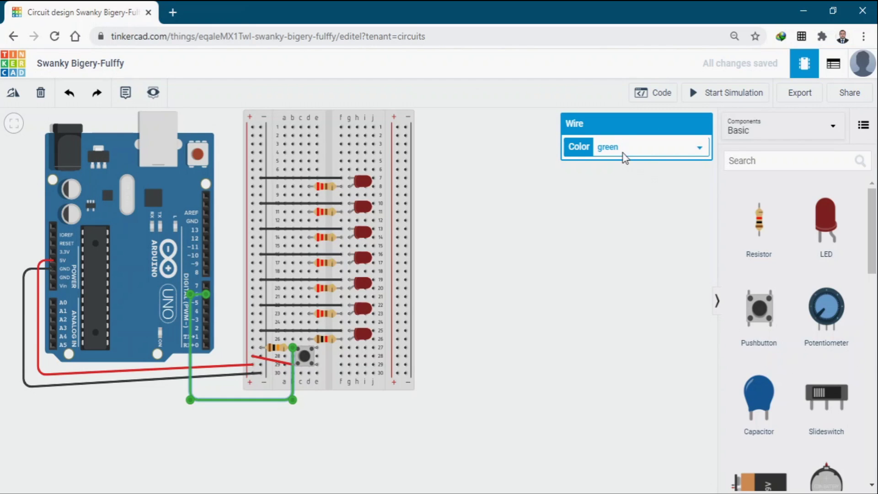
pyautogui.press('4')
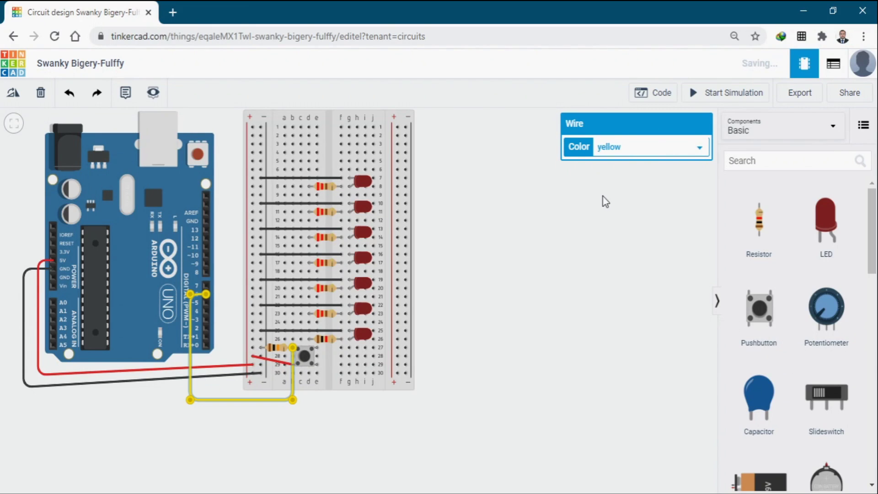
pyautogui.click(507, 332)
# - Move the pushbutton across the centre gap in rows 28 to 30 and connect it to hole b27 with a yellow wire
pyautogui.click(292, 354)
pyautogui.click(290, 347)
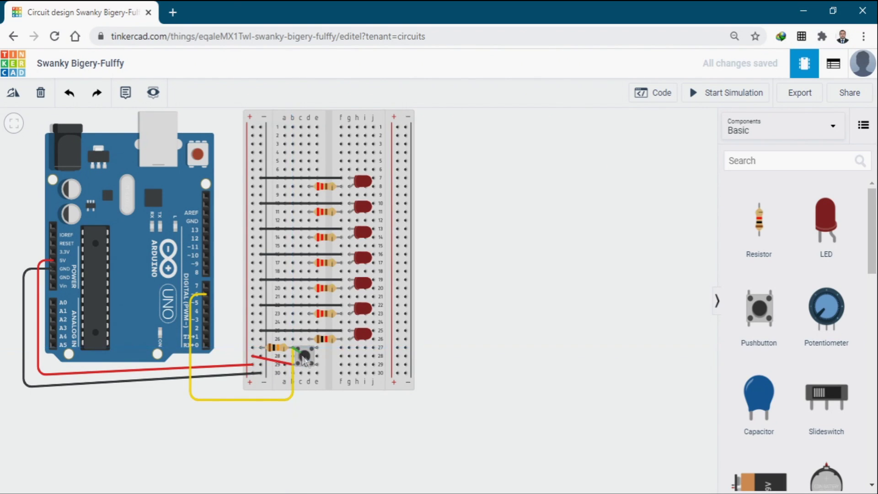
pyautogui.moveTo(303, 352); pyautogui.dragTo(326, 359)
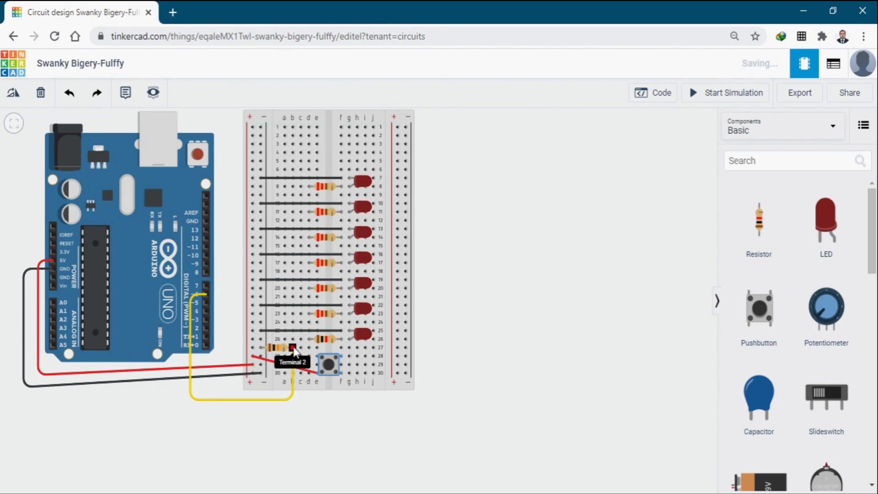
pyautogui.click(293, 347)
pyautogui.click(317, 355)
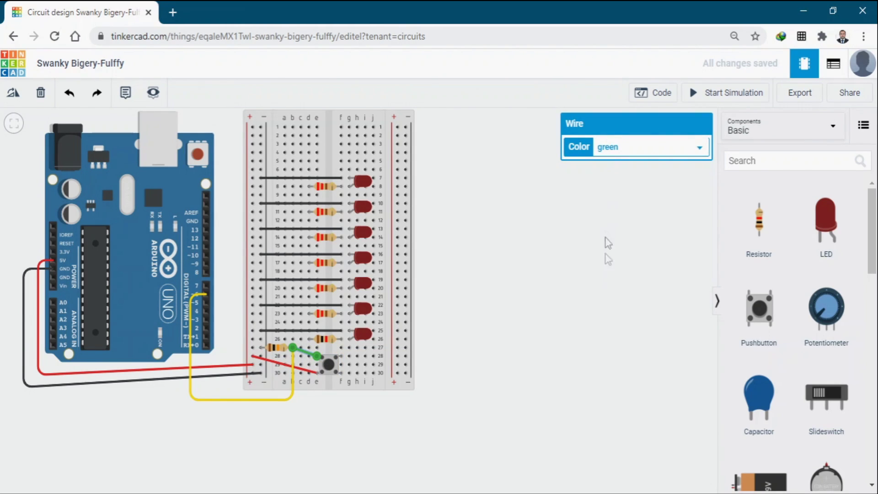
pyautogui.press('4')
# - Wire hole a8 to Arduino digital pin 13
pyautogui.click(285, 187)
pyautogui.click(206, 229)
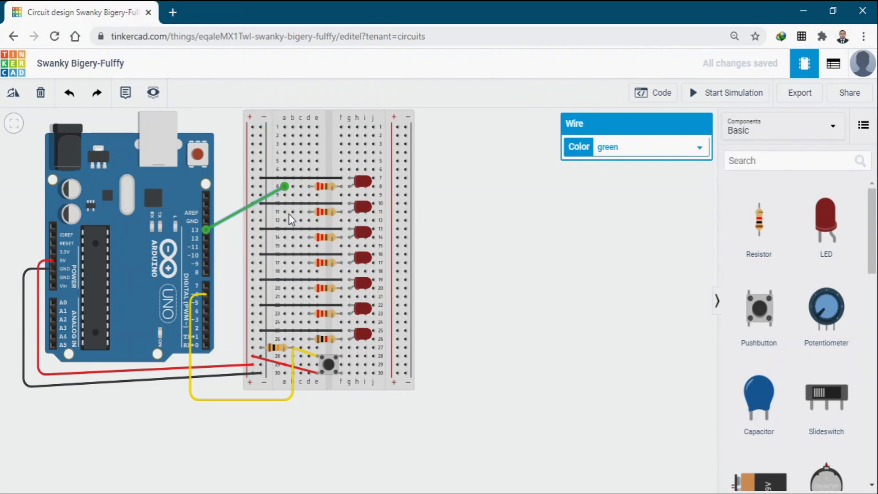
# - Lower the horizontal run of the yellow wire and move the breadboard down so row 8 lines up with pin 13
pyautogui.click(242, 407)
pyautogui.moveTo(241, 410); pyautogui.dragTo(241, 464)
pyautogui.click(351, 379)
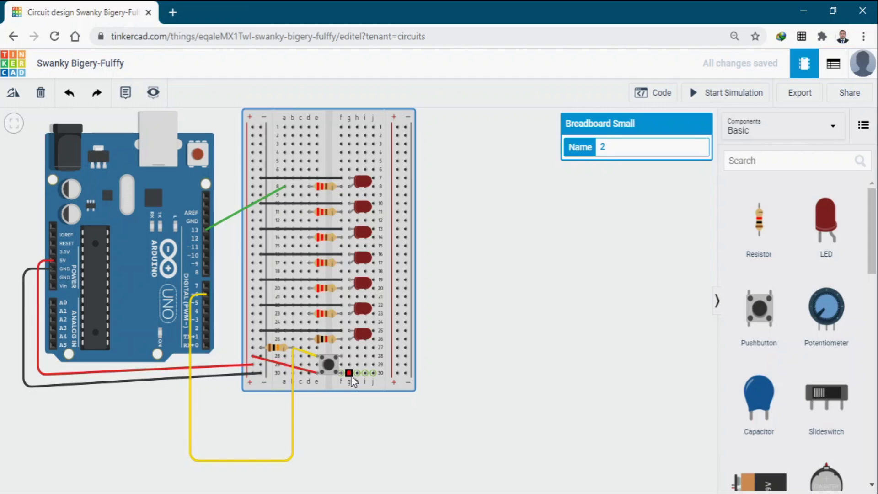
pyautogui.moveTo(357, 339); pyautogui.dragTo(359, 383)
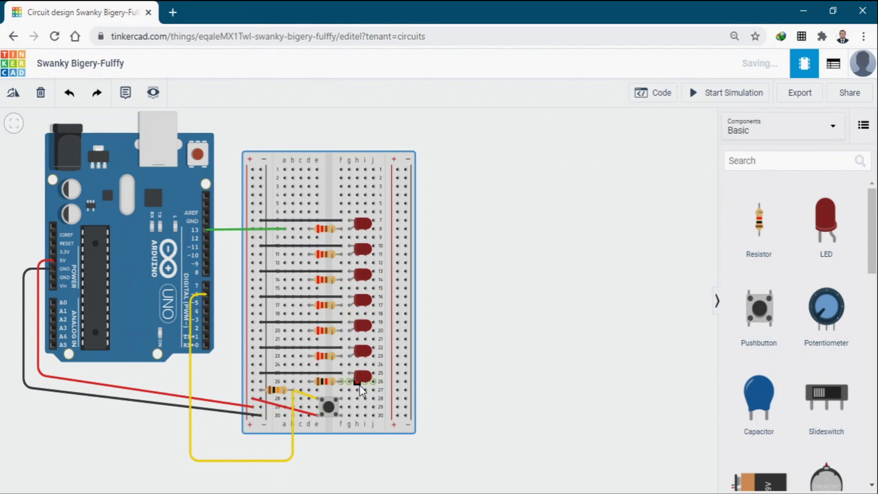
# - Wire breadboard holes a11, a14 and a17 to Arduino digital pins 12, 11 and 10 respectively
pyautogui.click(284, 254)
pyautogui.click(207, 239)
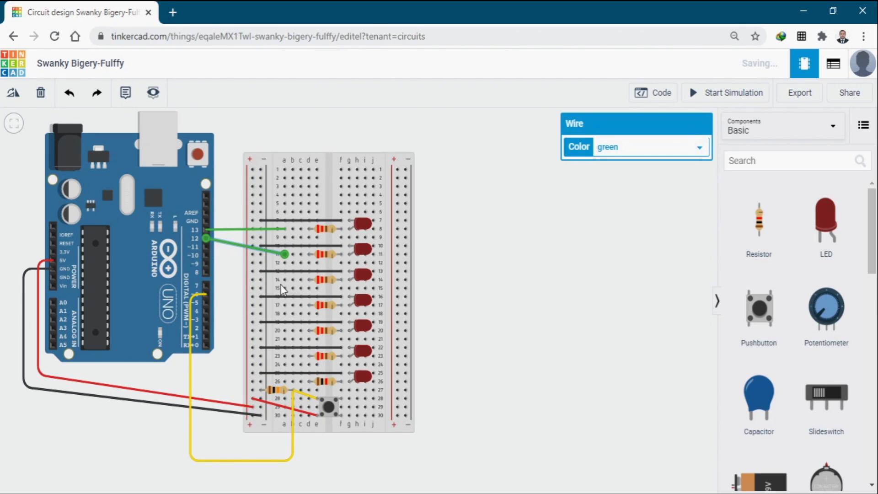
pyautogui.click(284, 280)
pyautogui.click(207, 246)
pyautogui.click(284, 305)
pyautogui.click(207, 255)
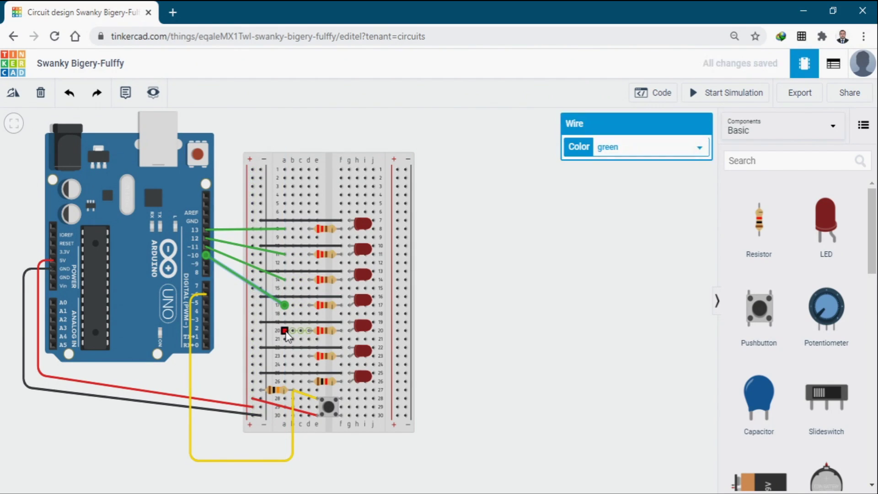
# - Wire breadboard holes a20, a23 and a26 to Arduino digital pins 9, 8 and 7 respectively
pyautogui.click(285, 330)
pyautogui.click(208, 263)
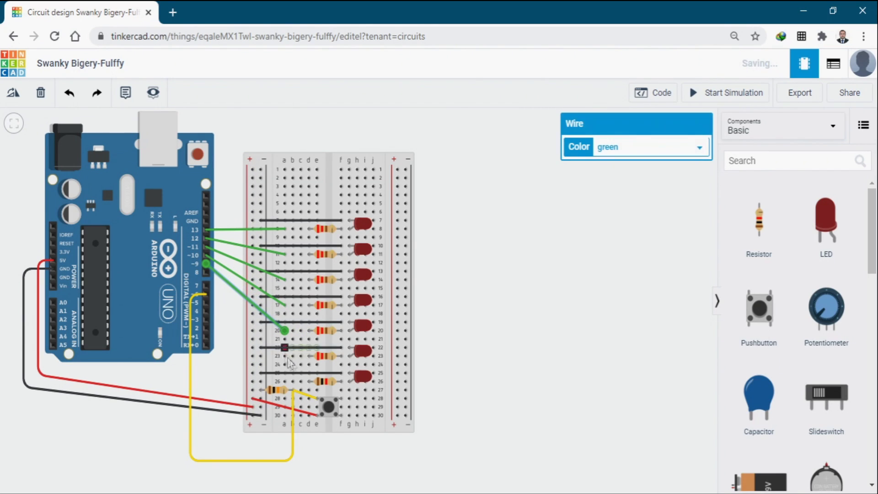
pyautogui.click(293, 357)
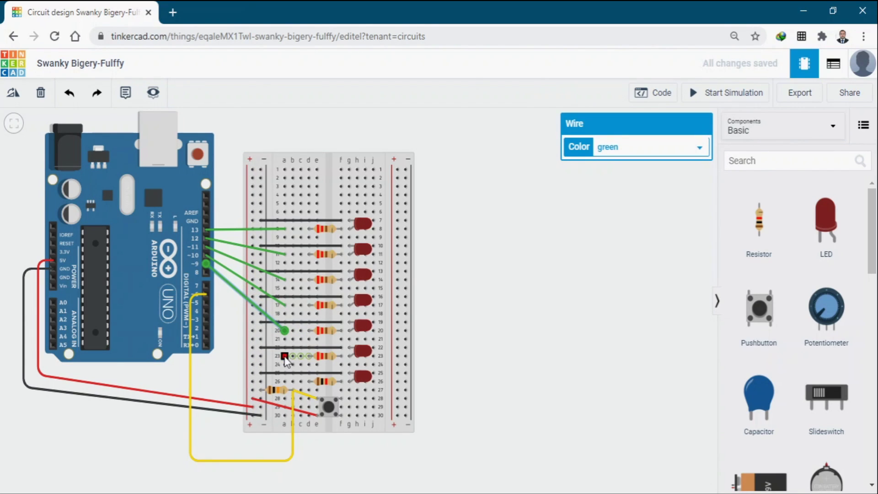
pyautogui.click(207, 273)
pyautogui.click(293, 381)
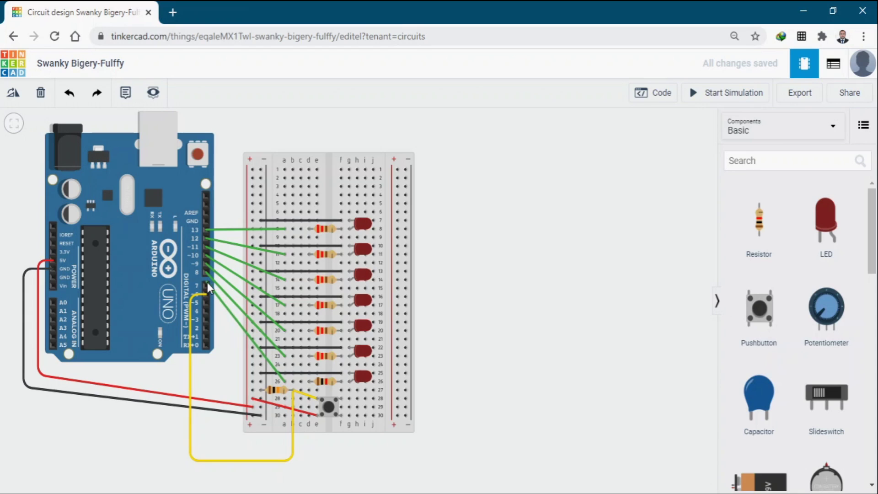
pyautogui.click(206, 286)
pyautogui.click(206, 284)
# - Move the breadboard with its parts up until row 14 lines up with Arduino pin 11
pyautogui.click(330, 182)
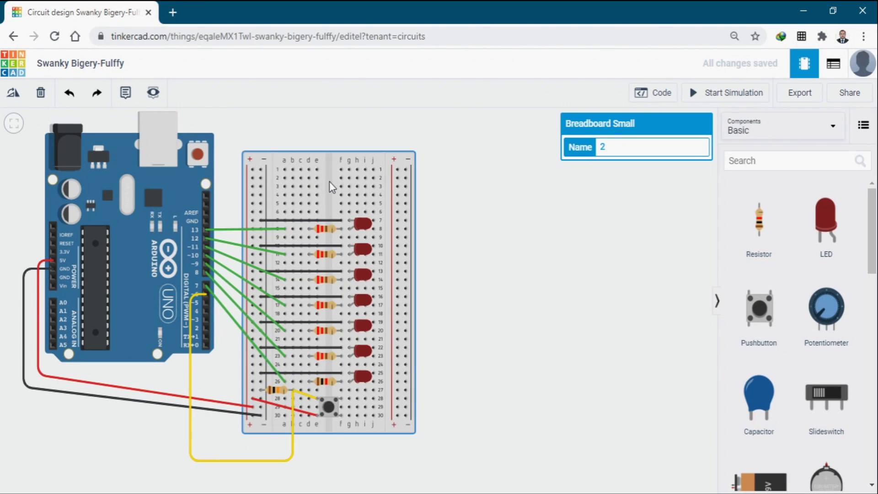
pyautogui.press('Up')
pyautogui.press('Up')
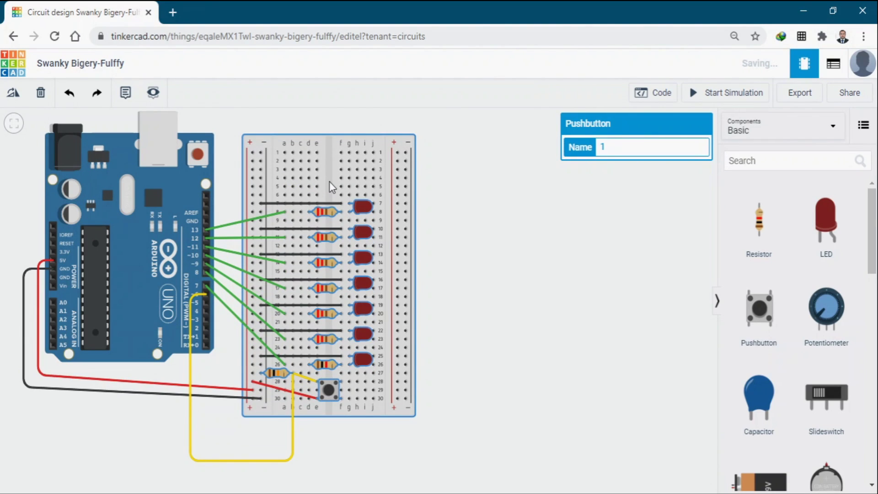
pyautogui.hotkey('ctrl', 'z')
pyautogui.hotkey('ctrl', 'z')
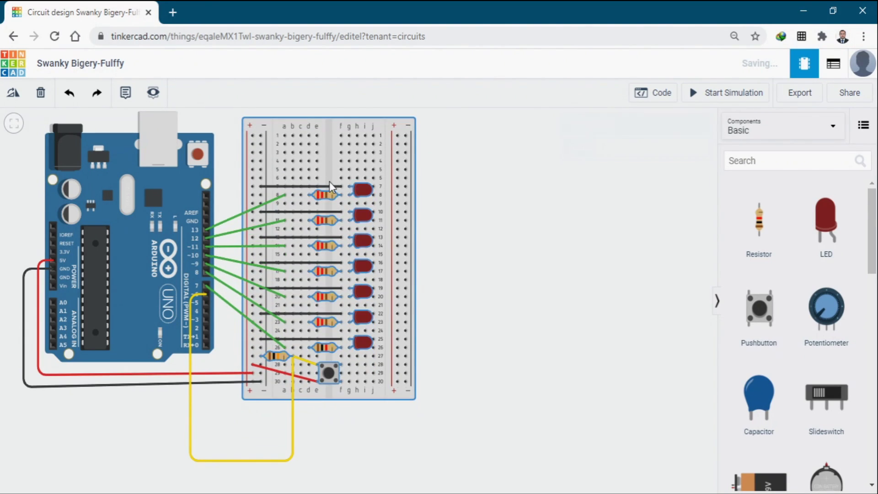
pyautogui.click(446, 300)
# - Raise the horizontal run of the yellow pin 6 wire to just beneath the breadboard
pyautogui.click(237, 461)
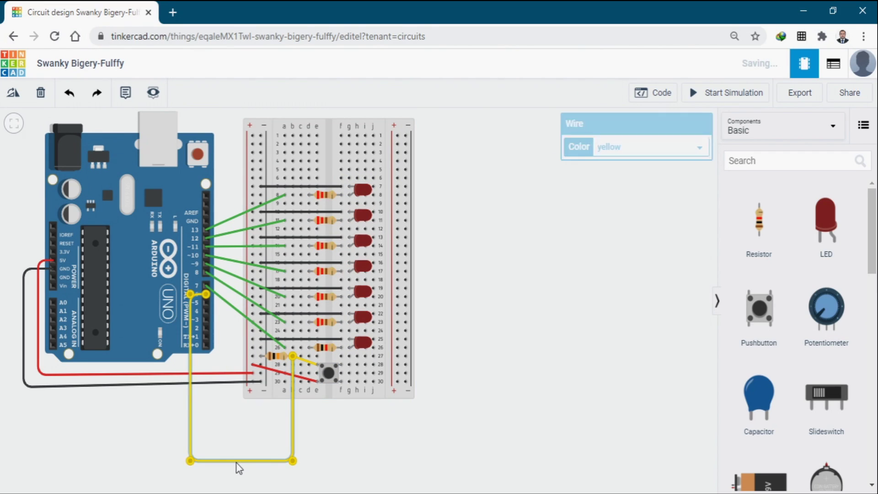
pyautogui.moveTo(237, 461); pyautogui.dragTo(238, 412)
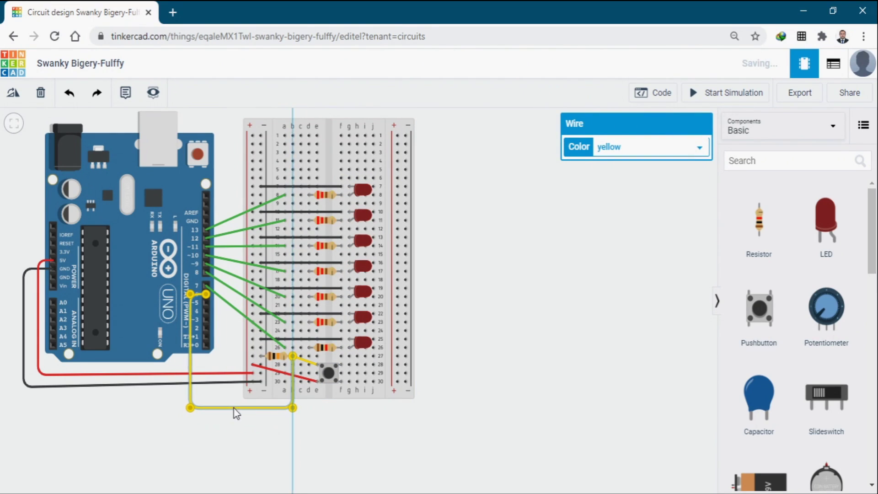
pyautogui.click(244, 453)
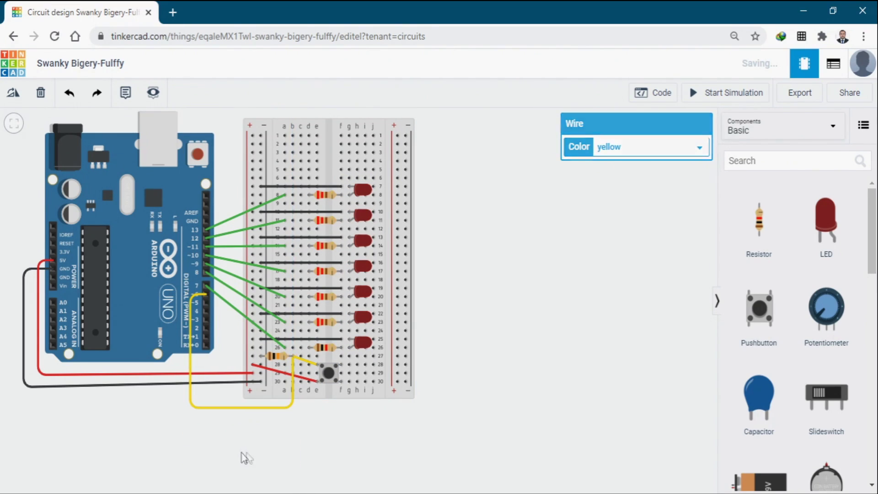
# - Switch to the Arduino IDE and examine the LED pin declarations L1 to L7 and the buttonPin assignment
pyautogui.click(569, 487)
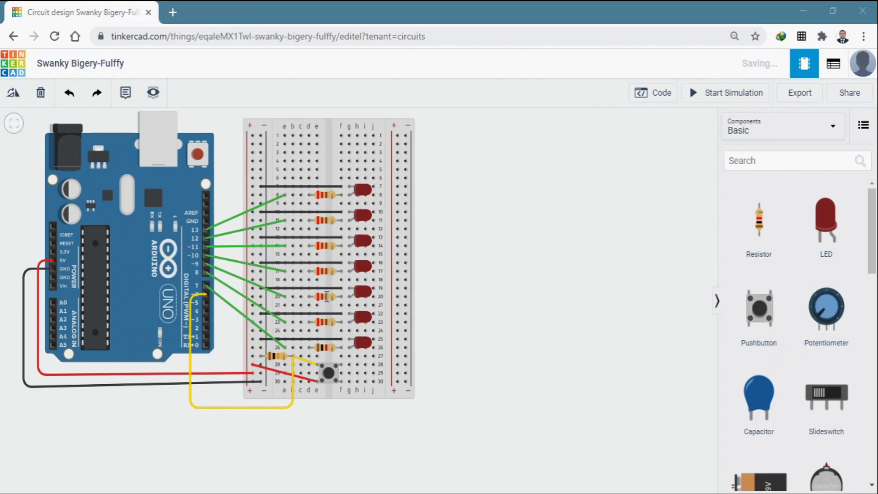
pyautogui.click(491, 394)
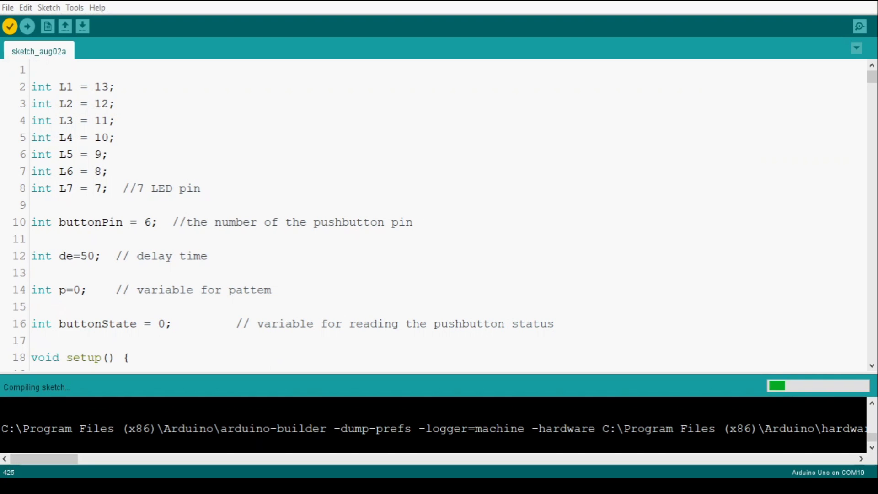
pyautogui.moveTo(31, 87); pyautogui.dragTo(117, 190)
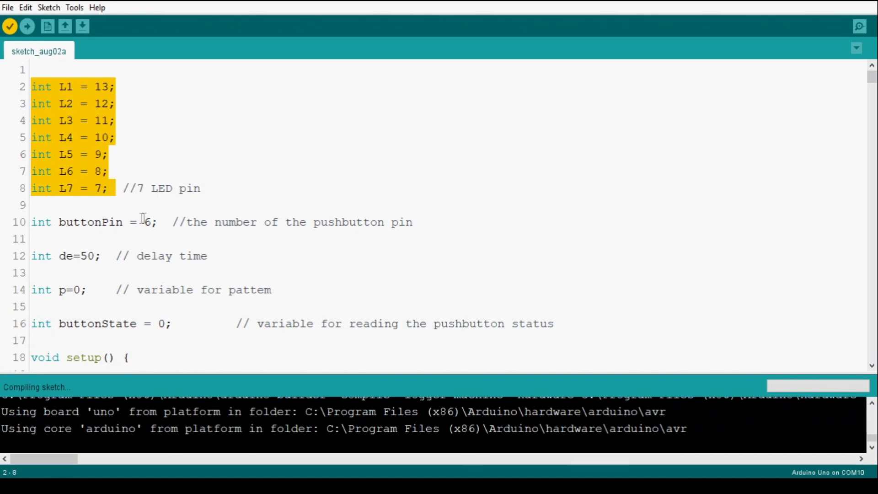
pyautogui.moveTo(138, 222); pyautogui.dragTo(155, 220)
pyautogui.click(152, 205)
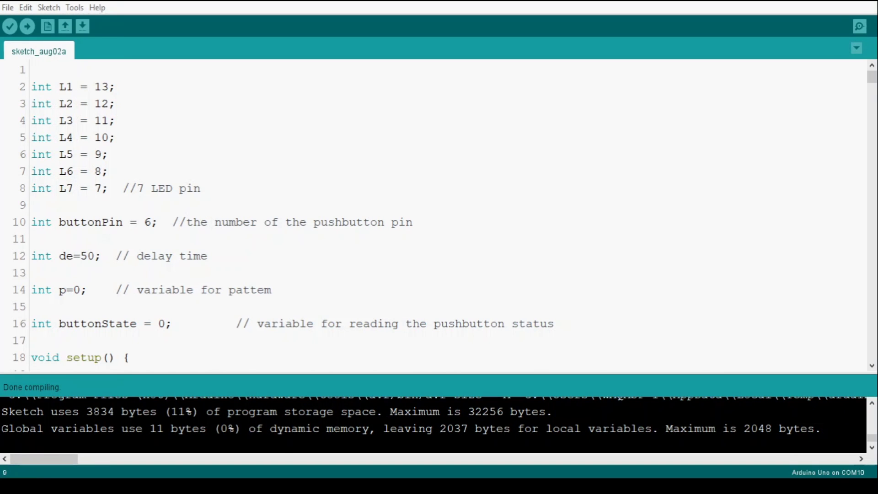
# - Review the rest of sketch_aug02a and select all of its code for copying
pyautogui.scroll(-7, 439, 215)
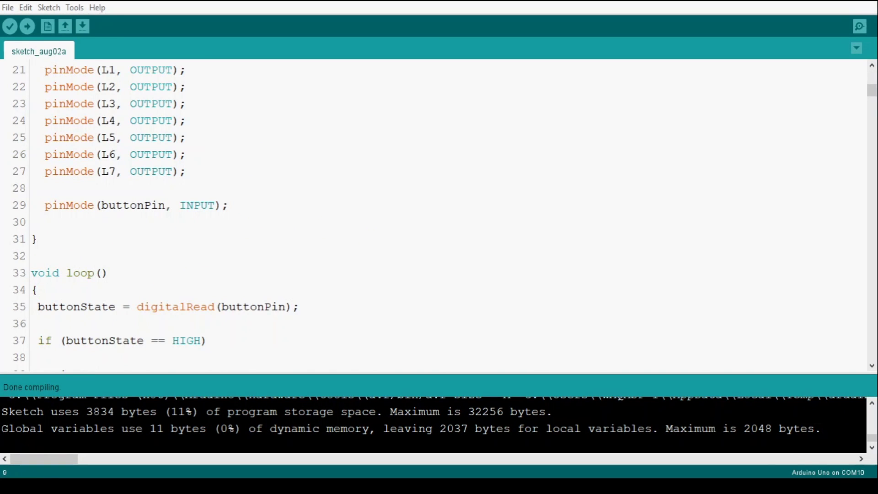
pyautogui.scroll(-20, 312, 273)
pyautogui.scroll(20, 313, 273)
pyautogui.hotkey('ctrl', 'a')
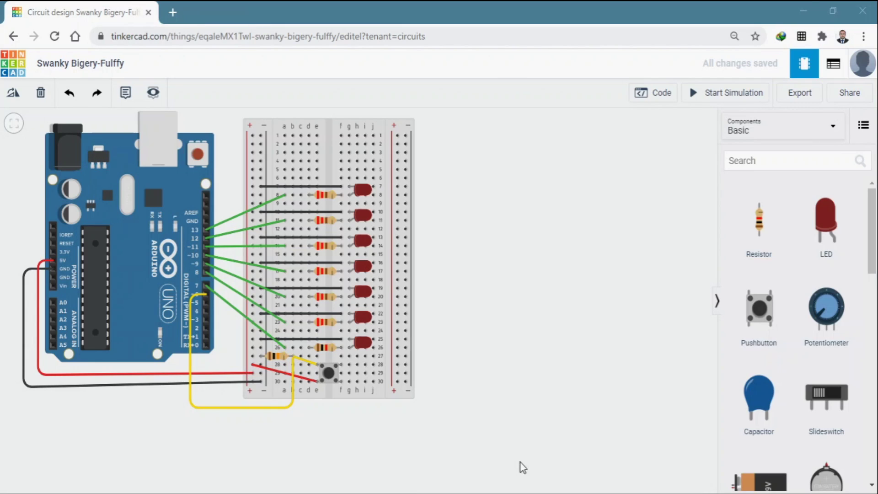
# - Return to Tinkercad, open the code editor and switch it from Blocks to Text mode
pyautogui.click(655, 92)
pyautogui.click(558, 123)
pyautogui.click(555, 179)
pyautogui.click(465, 200)
pyautogui.click(594, 123)
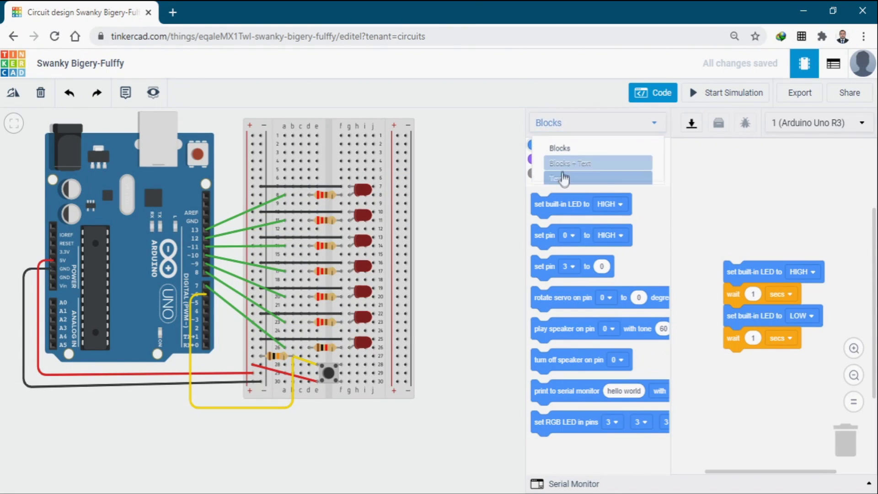
pyautogui.click(559, 177)
# - Replace the default Arduino code with the copied sketch and close the code editor
pyautogui.click(476, 183)
pyautogui.hotkey('ctrl', 'a')
pyautogui.hotkey('ctrl', 'v')
pyautogui.click(657, 93)
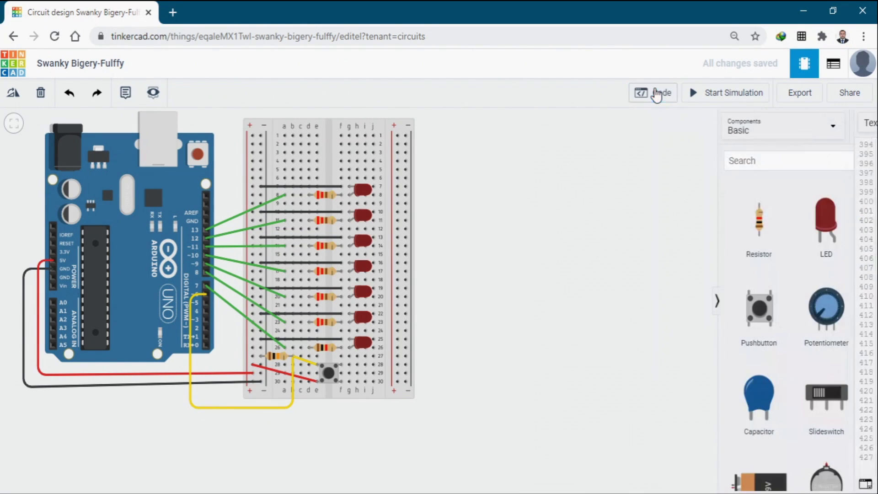
# - Run the simulation to watch the seven LEDs up close, and stop it
pyautogui.click(716, 96)
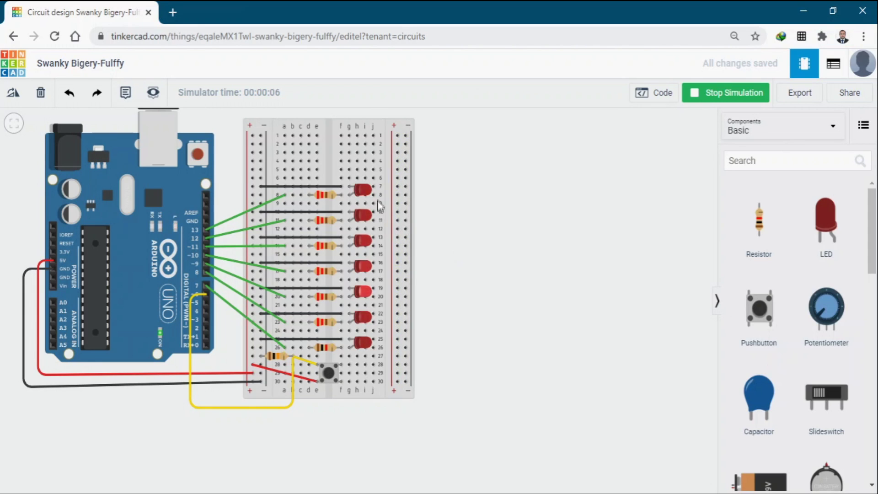
pyautogui.scroll(1, 379, 312)
pyautogui.moveTo(488, 274); pyautogui.dragTo(626, 304)
pyautogui.scroll(1, 587, 310)
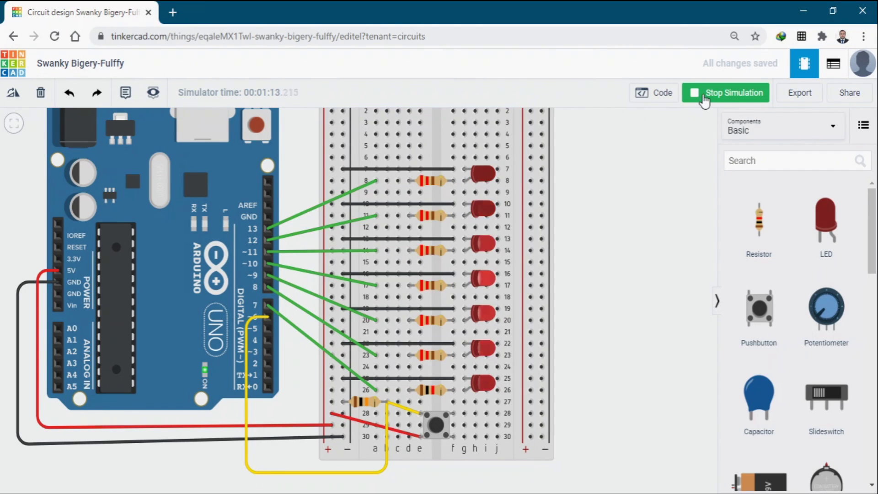
pyautogui.click(714, 93)
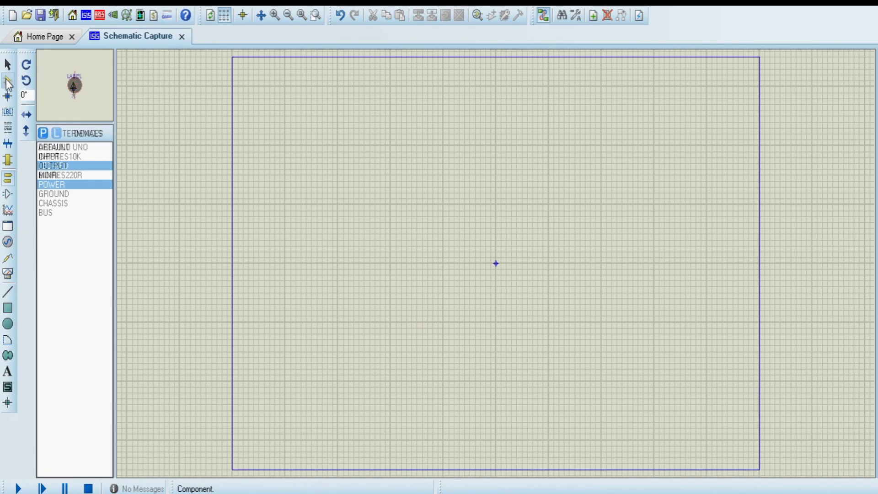
# - Switch to the Proteus schematic, place an ARDUINO UNO and move it to the left edge of the sheet
pyautogui.click(59, 147)
pyautogui.click(326, 189)
pyautogui.scroll(3, 327, 208)
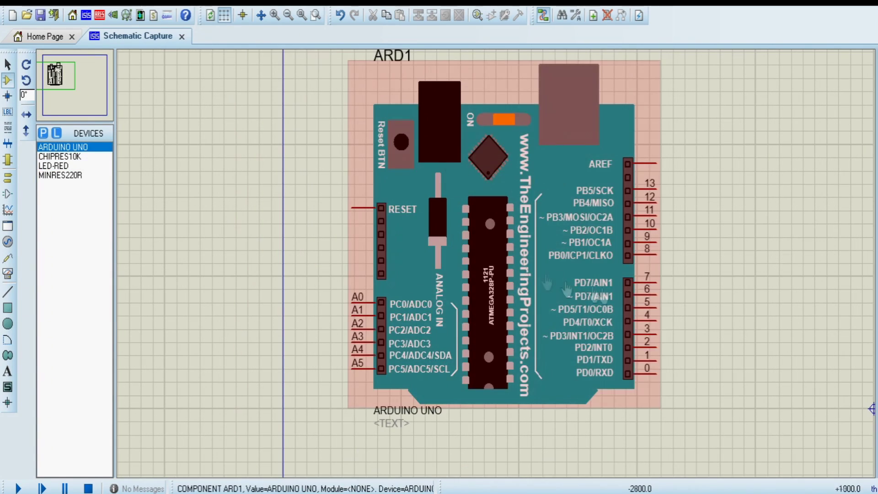
pyautogui.click(405, 267)
pyautogui.moveTo(505, 275); pyautogui.dragTo(374, 301)
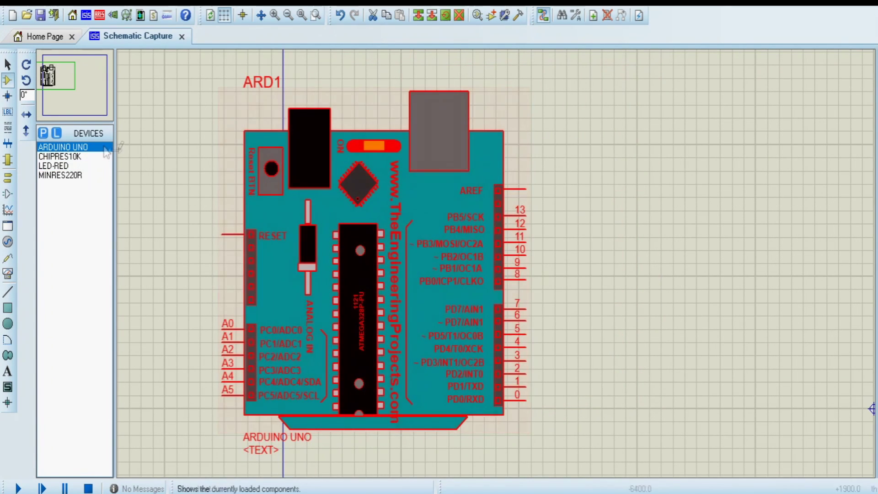
# - Place a LED-RED beside the Arduino's digital pins and move it down level with pin 7
pyautogui.click(53, 166)
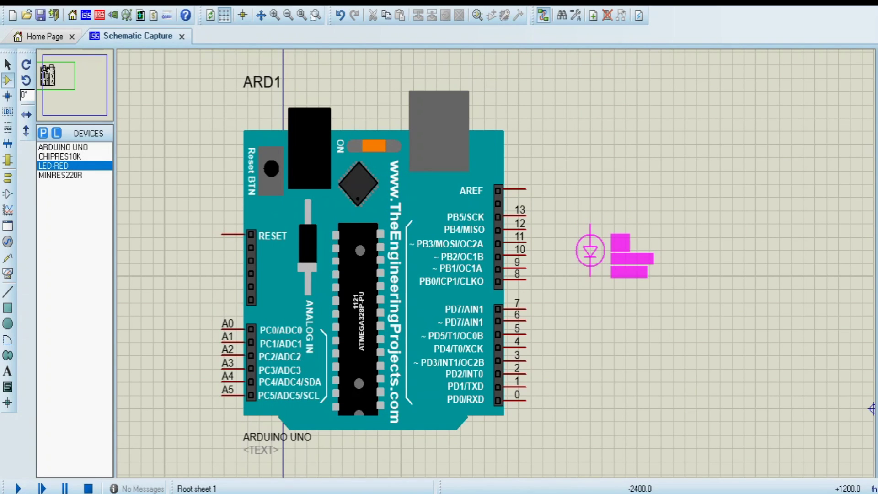
pyautogui.click(590, 251)
pyautogui.click(437, 270)
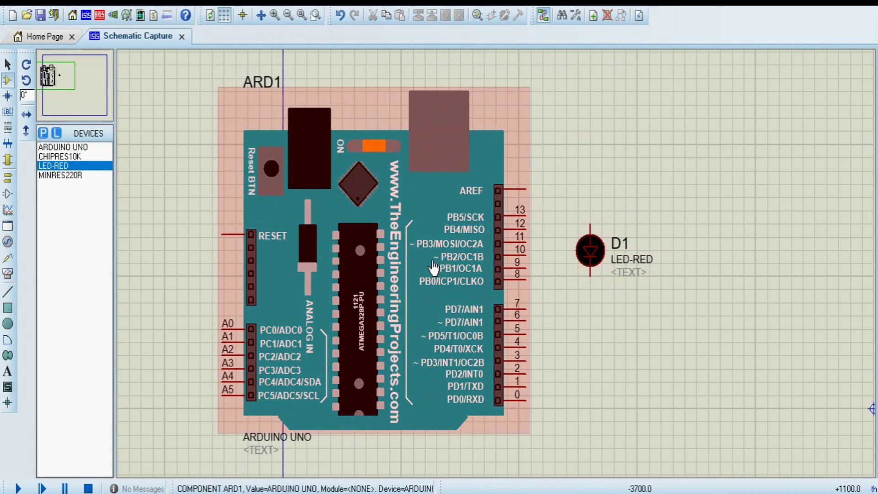
pyautogui.click(587, 257)
pyautogui.moveTo(587, 256); pyautogui.dragTo(576, 321)
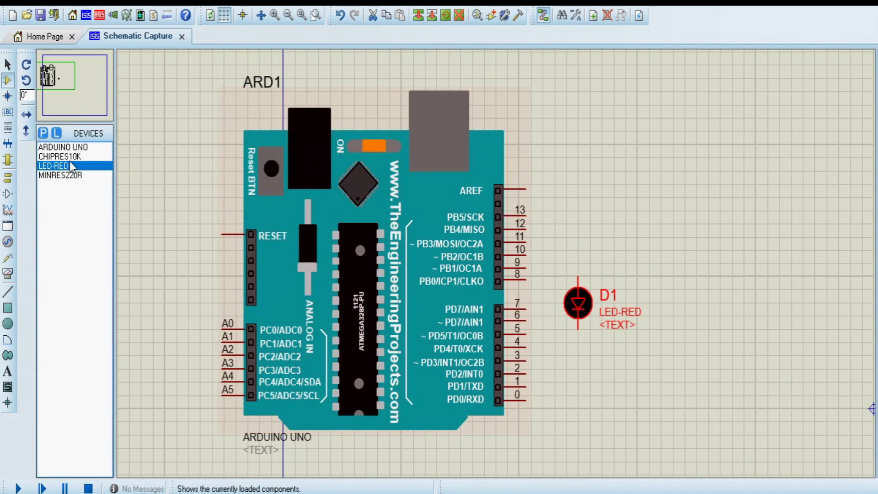
# - Place a MINRES220R resistor between Arduino pin 8 and the LED, spacing the parts out and wiring it to both
pyautogui.click(60, 176)
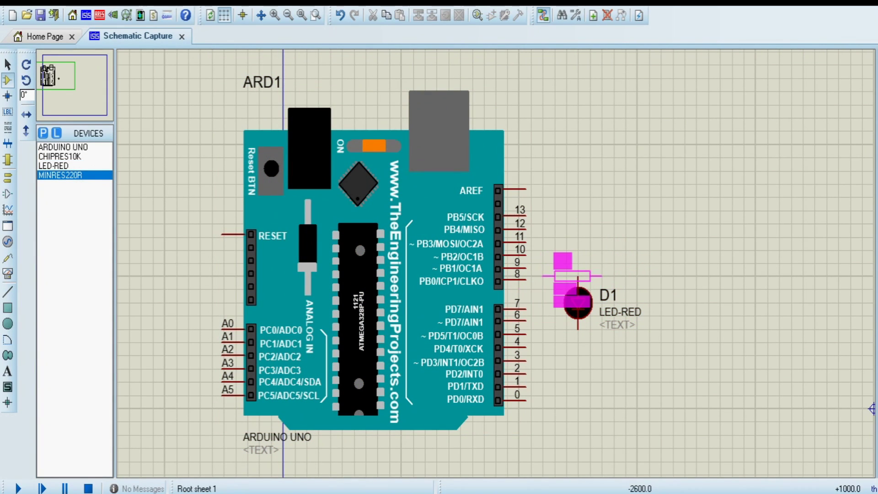
pyautogui.click(608, 263)
pyautogui.moveTo(566, 301); pyautogui.dragTo(638, 300)
pyautogui.moveTo(608, 263); pyautogui.dragTo(608, 276)
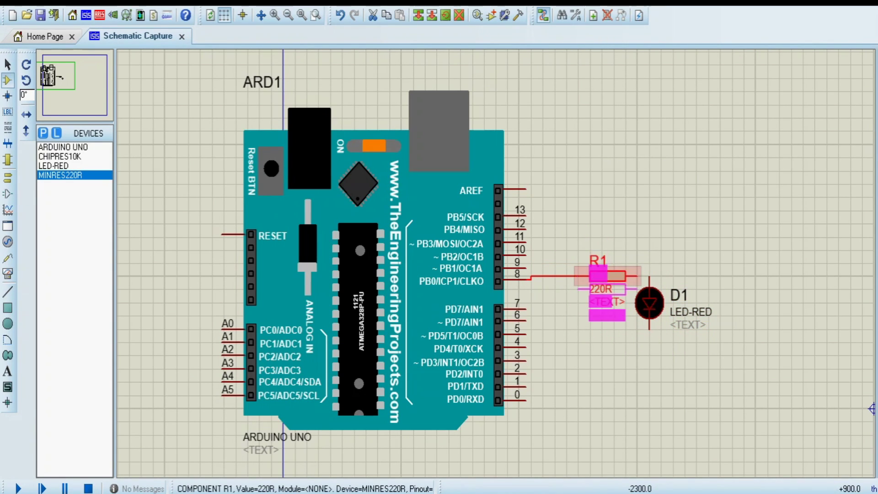
pyautogui.click(401, 265)
pyautogui.moveTo(402, 258); pyautogui.dragTo(378, 246)
pyautogui.click(646, 313)
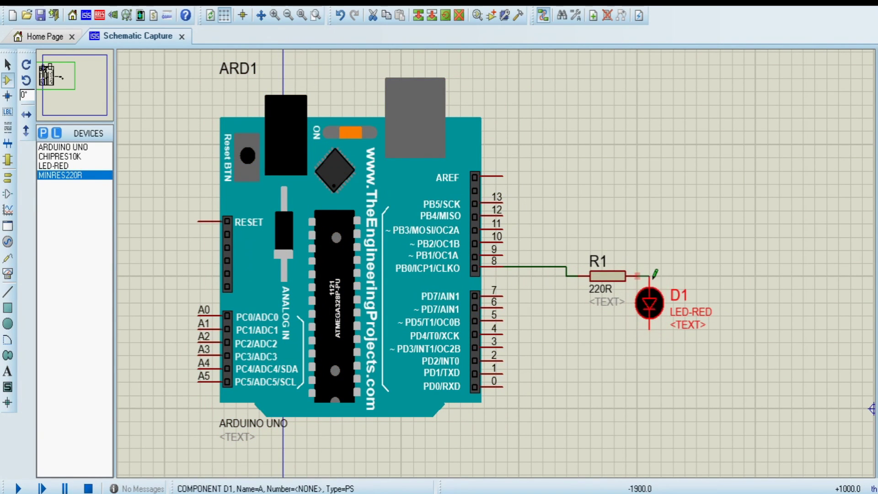
# - Place six more LED-RED components in an evenly spaced row beside the first LED
pyautogui.click(53, 165)
pyautogui.click(737, 297)
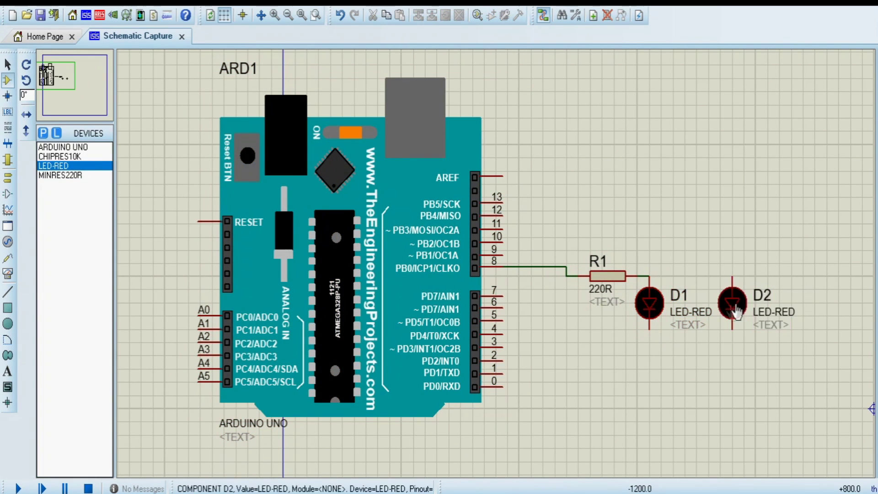
pyautogui.scroll(-2, 641, 275)
pyautogui.click(637, 277)
pyautogui.click(673, 278)
pyautogui.click(710, 278)
pyautogui.click(746, 277)
pyautogui.click(783, 277)
# - Place two MINRES220R resistors in staggered positions above the second and third LEDs and connect each to its LED
pyautogui.click(73, 157)
pyautogui.click(59, 176)
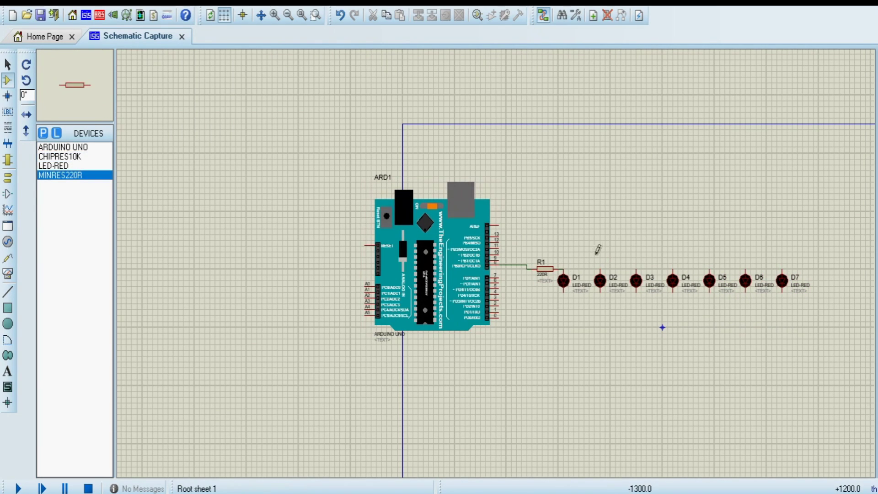
pyautogui.click(587, 258)
pyautogui.doubleClick(633, 250)
pyautogui.moveTo(634, 255); pyautogui.dragTo(628, 254)
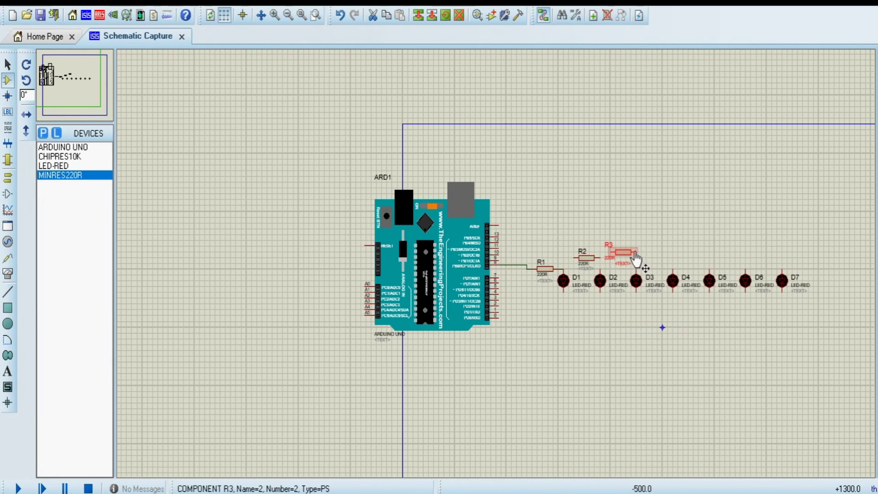
pyautogui.moveTo(626, 253); pyautogui.dragTo(616, 253)
# - Delete the stray wire loop and its junction dots beside the third LED
pyautogui.press('Escape')
pyautogui.rightClick(640, 252)
pyautogui.rightClick(640, 252)
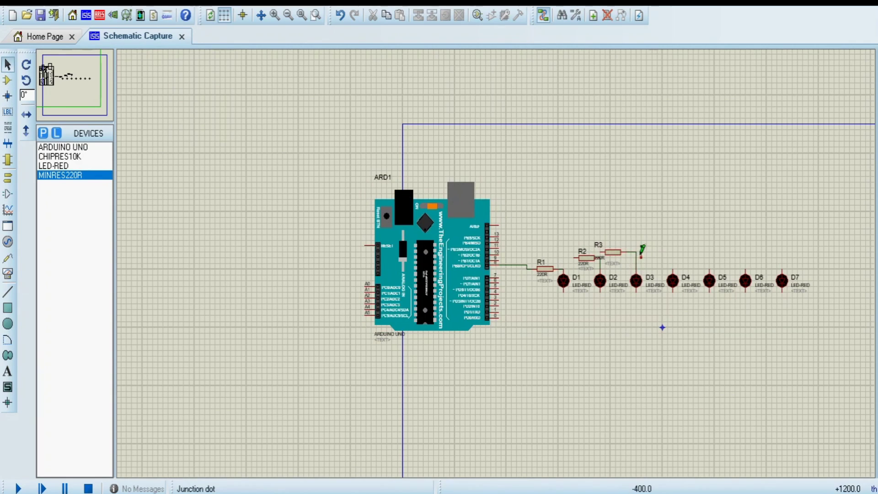
pyautogui.scroll(3, 641, 252)
pyautogui.moveTo(532, 230); pyautogui.dragTo(492, 299)
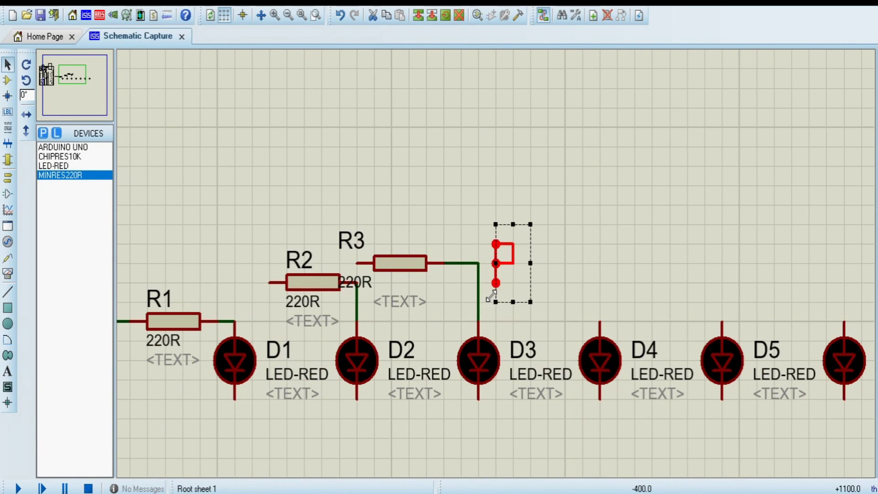
pyautogui.press('Delete')
# - Wire the second LED's resistor to Arduino pin 9 and the third LED's resistor to pin 10
pyautogui.scroll(-4, 499, 264)
pyautogui.scroll(4, 425, 266)
pyautogui.click(595, 263)
pyautogui.click(358, 270)
pyautogui.click(358, 252)
pyautogui.click(677, 245)
pyautogui.click(624, 268)
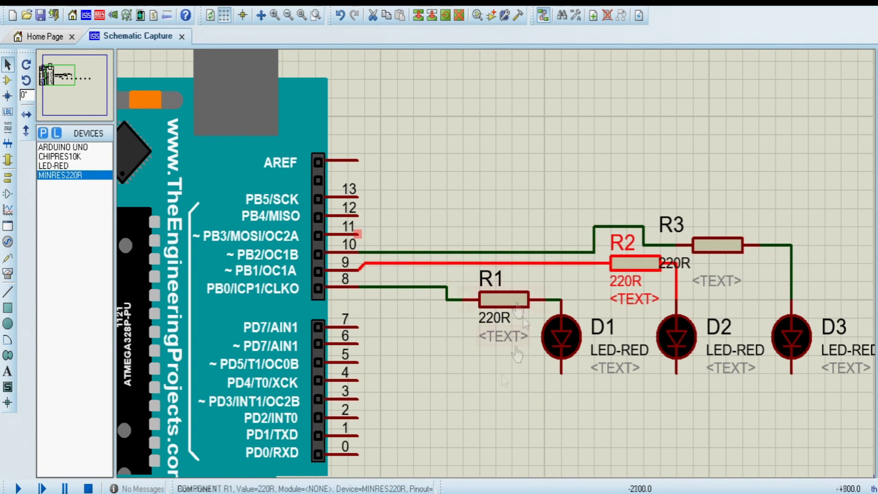
pyautogui.scroll(-4, 590, 257)
pyautogui.scroll(2, 460, 270)
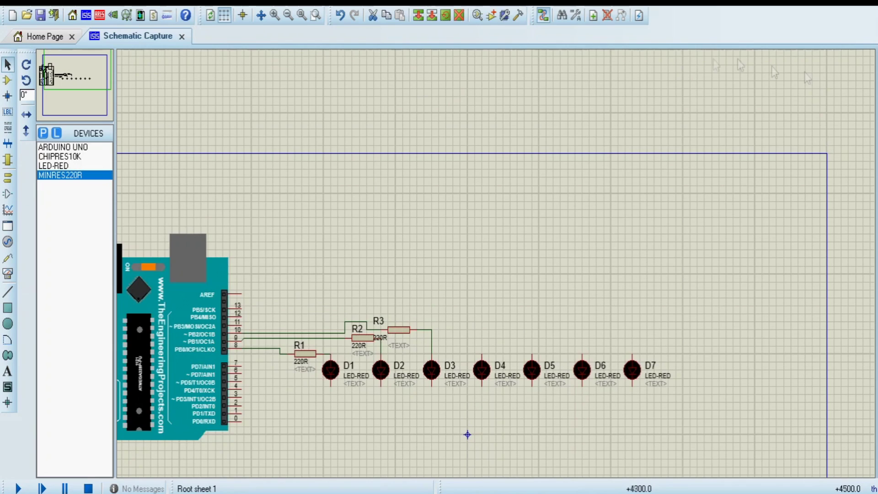
# - Delete the three 220R resistors together with their wires to the Arduino and the LEDs
pyautogui.scroll(-1, 468, 208)
pyautogui.scroll(3, 496, 265)
pyautogui.rightClick(526, 283)
pyautogui.rightClick(439, 298)
pyautogui.rightClick(438, 298)
pyautogui.rightClick(314, 339)
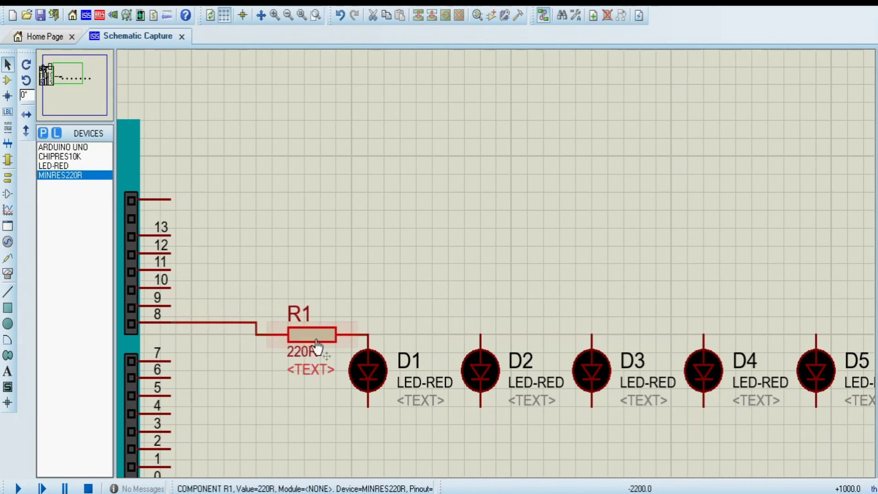
pyautogui.rightClick(315, 340)
# - Wire Arduino pins 8 through 13 directly to the upper terminals of the first six LEDs, in order
pyautogui.click(368, 334)
pyautogui.click(171, 323)
pyautogui.click(171, 305)
pyautogui.click(480, 334)
pyautogui.click(170, 288)
pyautogui.click(592, 334)
pyautogui.click(171, 270)
pyautogui.click(704, 335)
pyautogui.click(172, 253)
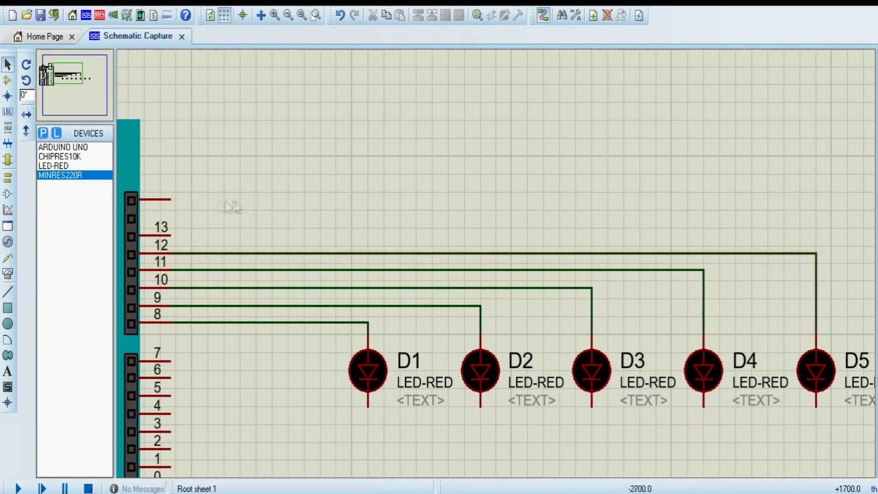
pyautogui.click(805, 335)
pyautogui.scroll(3, 180, 318)
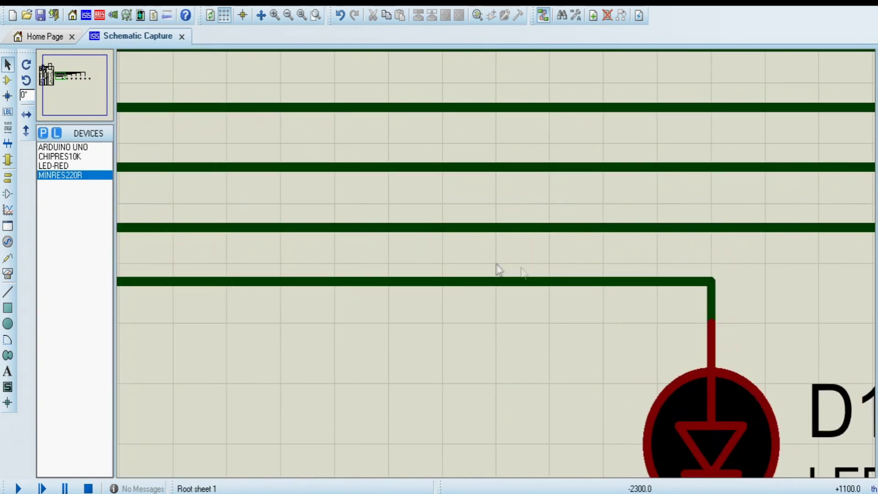
pyautogui.scroll(-3, 496, 264)
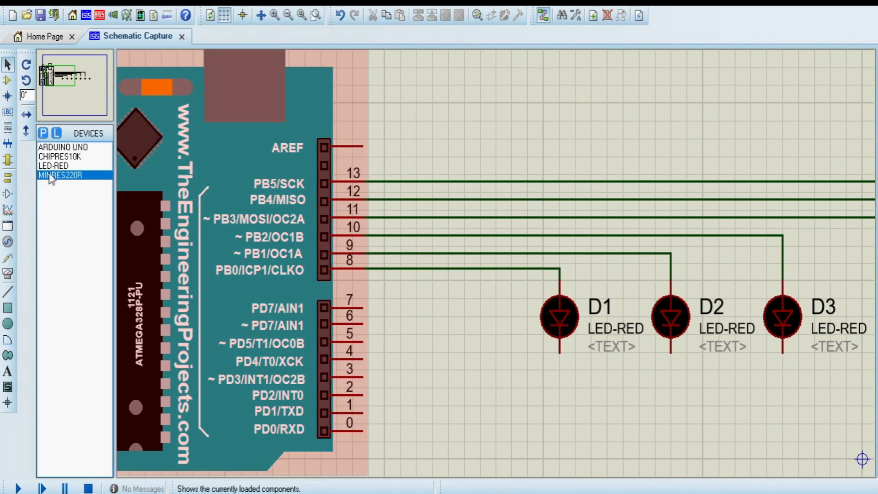
pyautogui.click(54, 165)
pyautogui.click(428, 327)
pyautogui.click(447, 348)
pyautogui.click(363, 308)
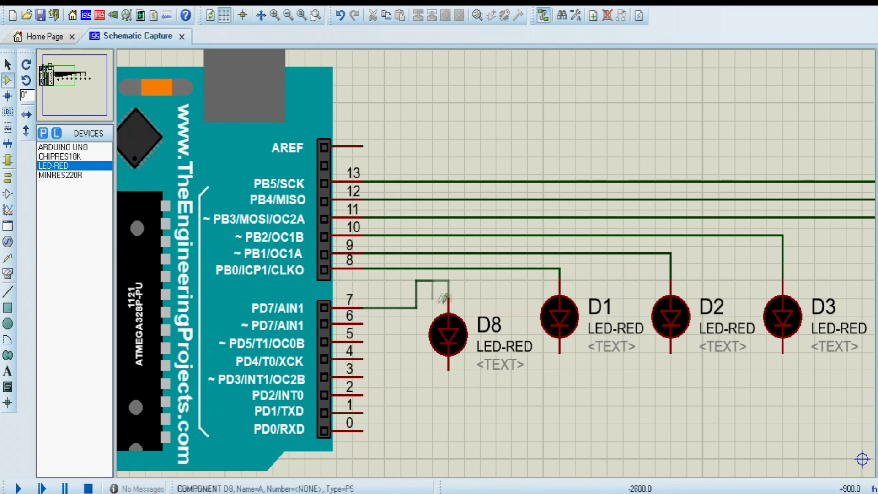
pyautogui.click(448, 299)
pyautogui.moveTo(450, 334)
pyautogui.mouseDown()
pyautogui.moveTo(461, 350)
pyautogui.moveTo(480, 352)
pyautogui.mouseUp()
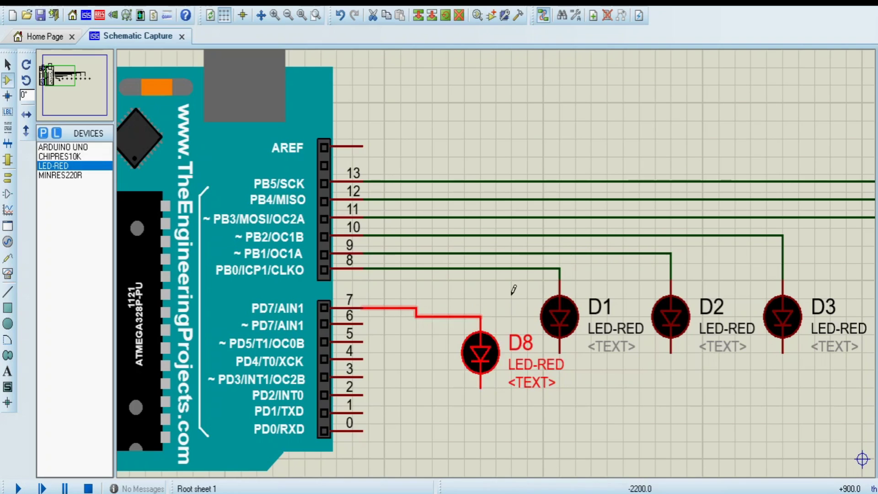
pyautogui.press('Delete')
# - Place a LED-RED between the Arduino and D1, slightly lower than the row, and wire its upper terminal to pin 7
pyautogui.click(99, 167)
pyautogui.click(464, 338)
pyautogui.click(465, 351)
pyautogui.click(364, 308)
pyautogui.click(465, 317)
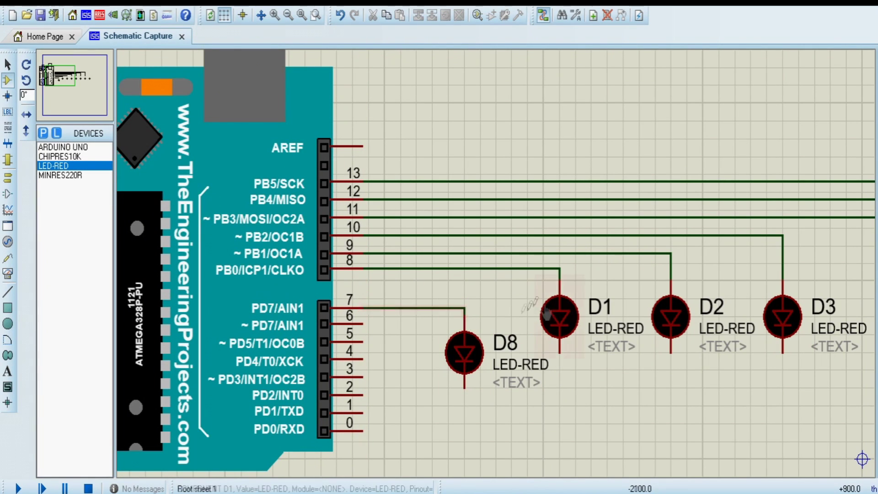
# - Connect the lower terminals of D8 and D1 through D6 with one common wire below the row
pyautogui.click(465, 386)
pyautogui.click(559, 352)
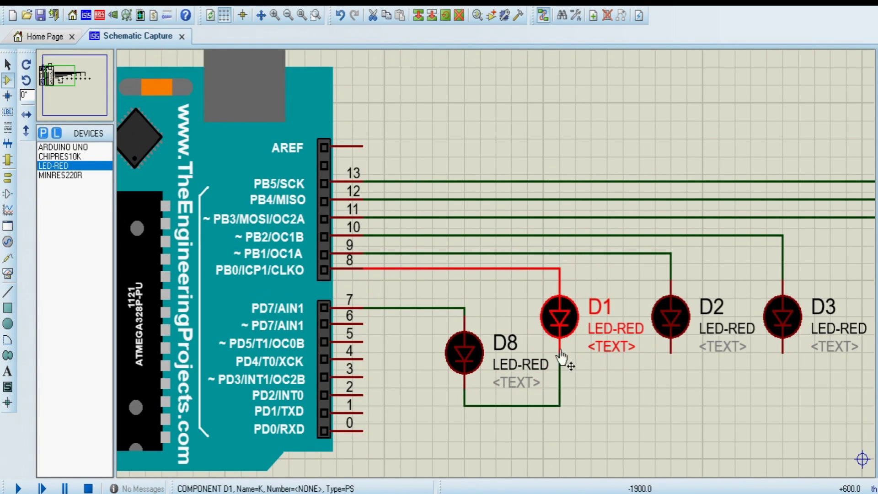
pyautogui.click(560, 406)
pyautogui.click(783, 352)
pyautogui.click(671, 405)
pyautogui.scroll(-2, 671, 398)
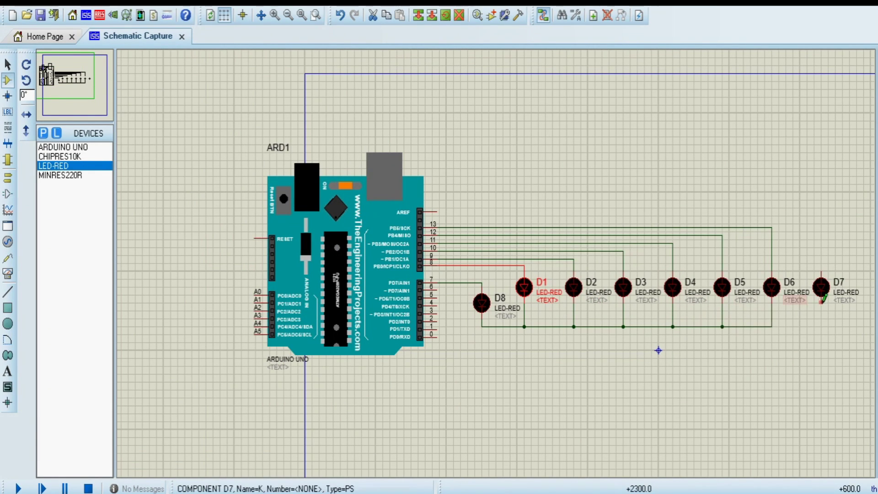
# - Delete the unconnected LED D7 at the far end of the row
pyautogui.click(822, 287)
pyautogui.press('Delete')
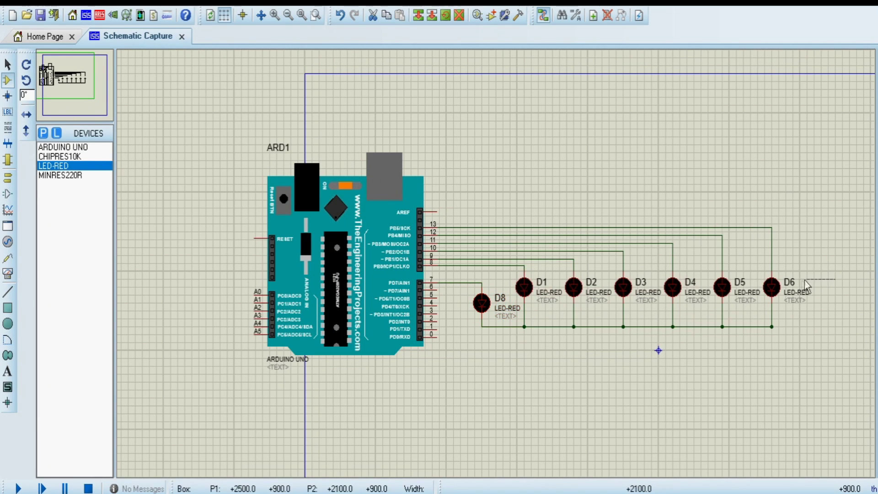
pyautogui.moveTo(822, 319); pyautogui.dragTo(509, 295)
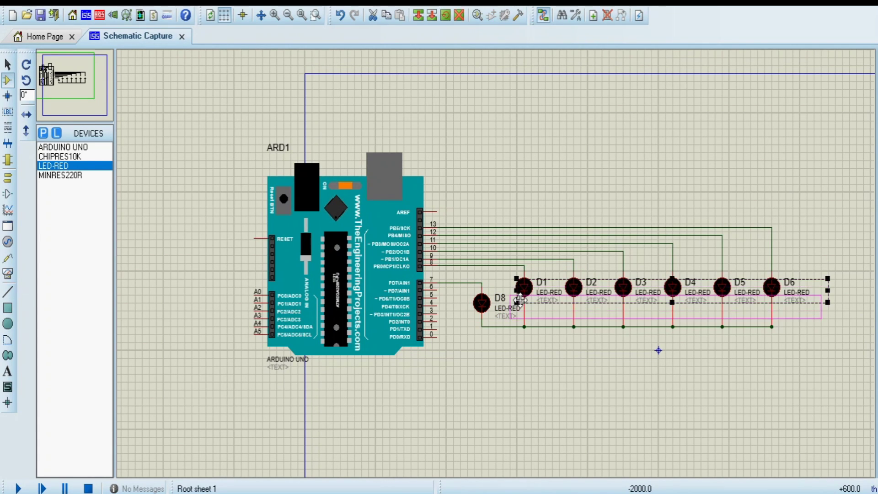
pyautogui.click(546, 352)
# - Insert seven MINRES220R resistors into the wires from pins 7 through 13, one in each LED's line
pyautogui.click(60, 176)
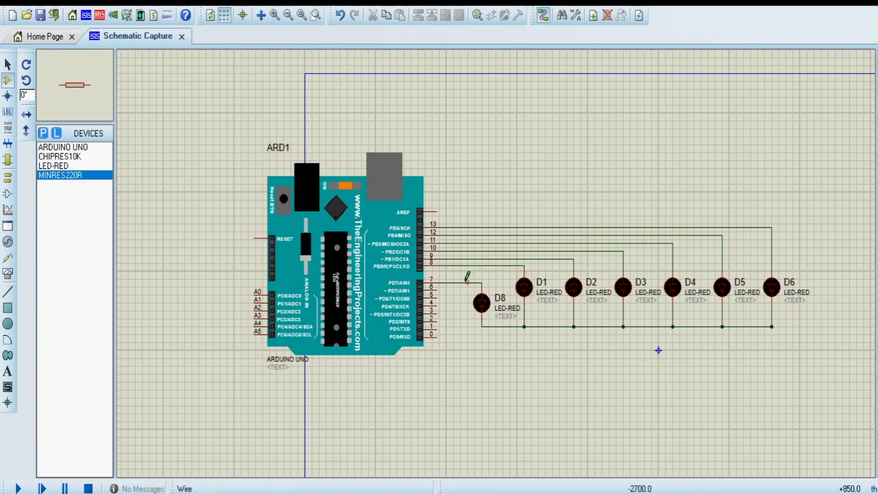
pyautogui.click(450, 280)
pyautogui.click(456, 283)
pyautogui.click(485, 265)
pyautogui.click(548, 259)
pyautogui.click(591, 251)
pyautogui.click(641, 243)
pyautogui.click(690, 236)
pyautogui.click(744, 228)
pyautogui.scroll(2, 341, 277)
pyautogui.scroll(-1, 366, 200)
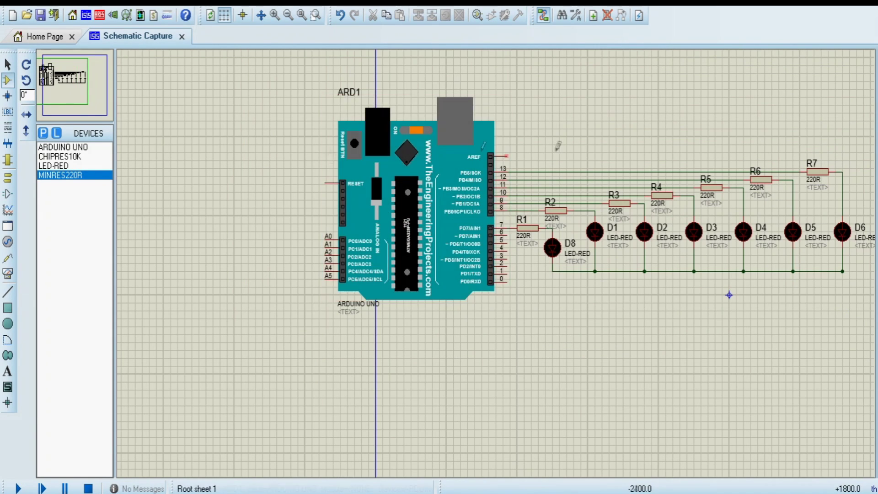